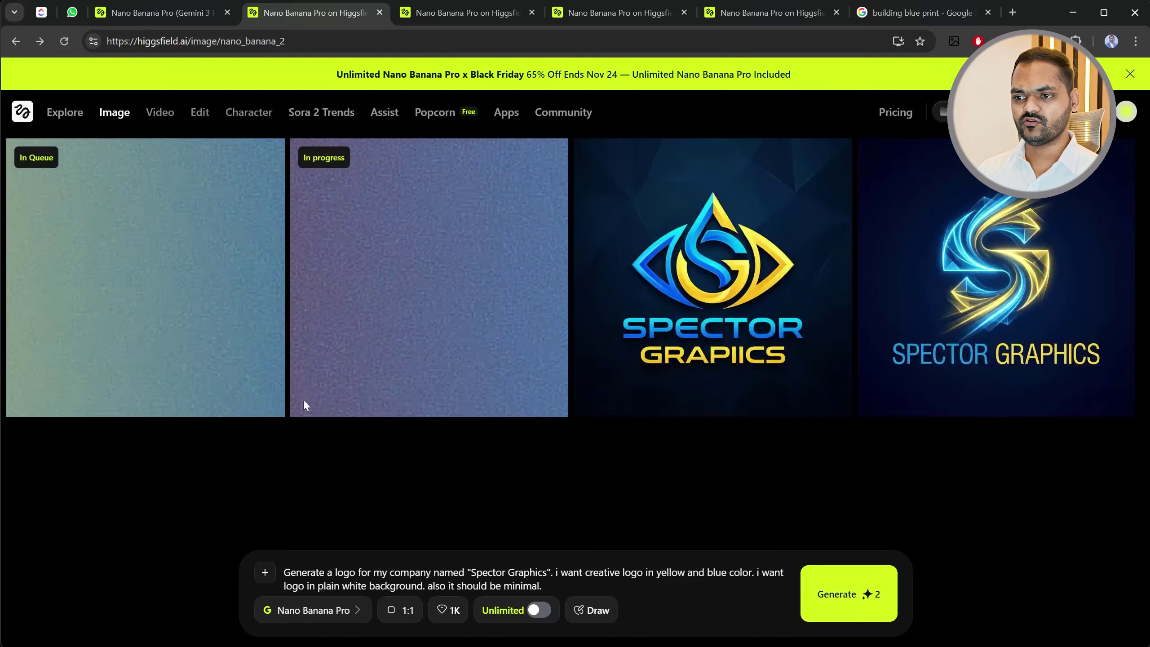
Compare the generated 3D house renders with the source blueprint image in the Google Images results.
click(473, 15)
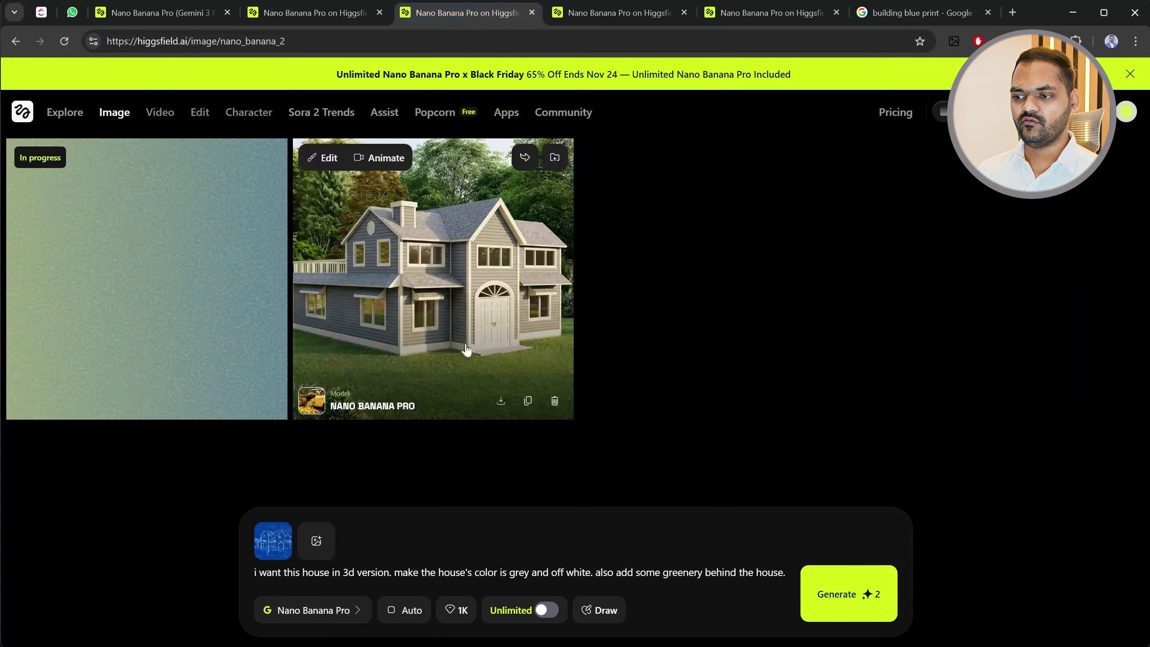
click(925, 12)
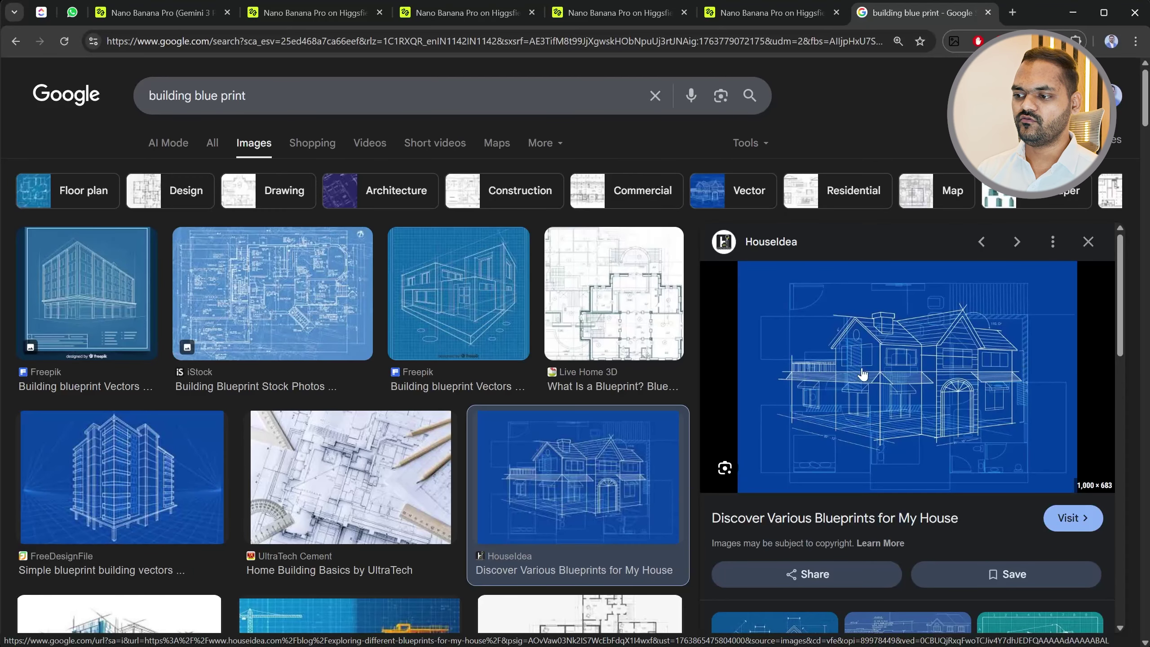
click(437, 13)
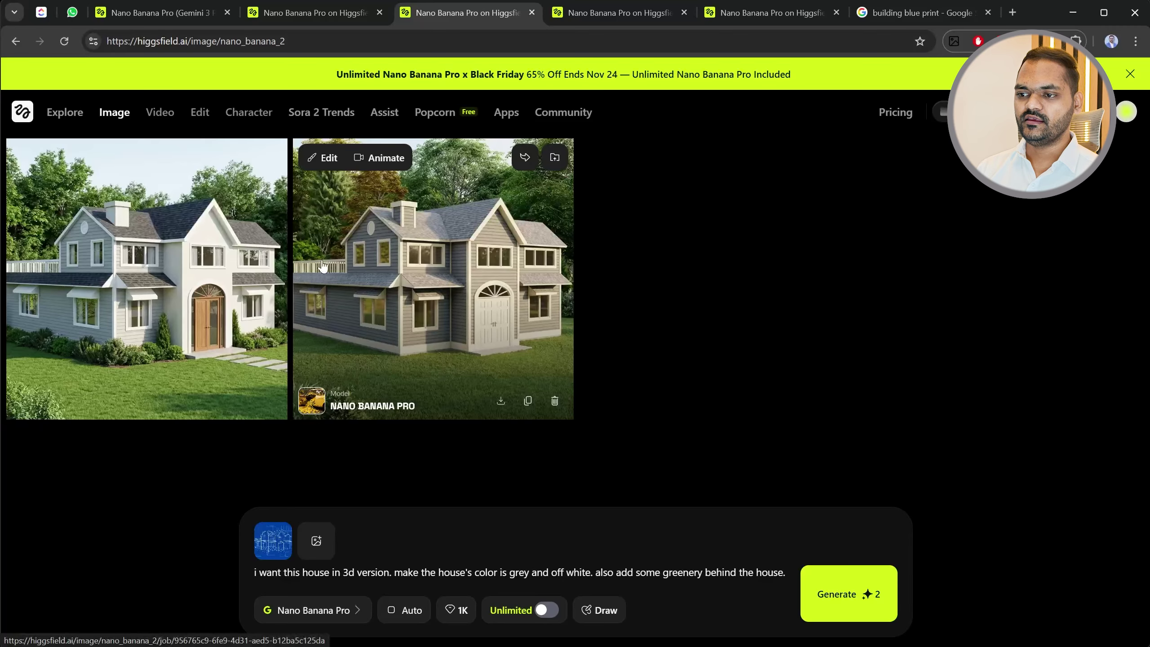
Open the generated house render with the wooden front door and download it.
right_click(370, 271)
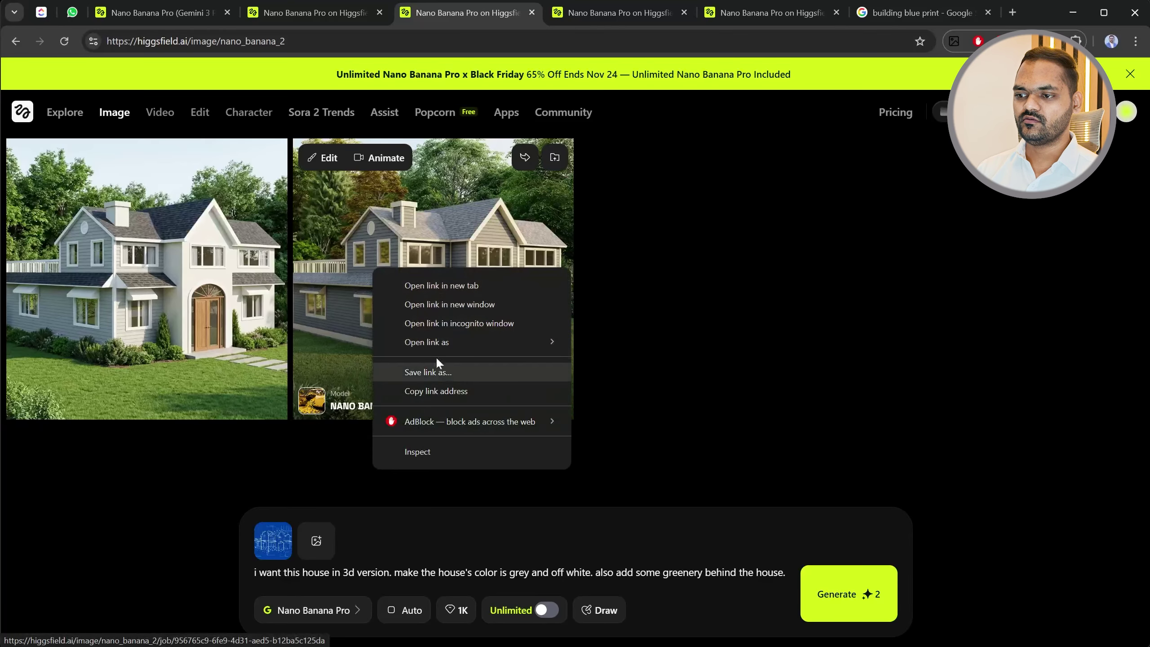
click(154, 327)
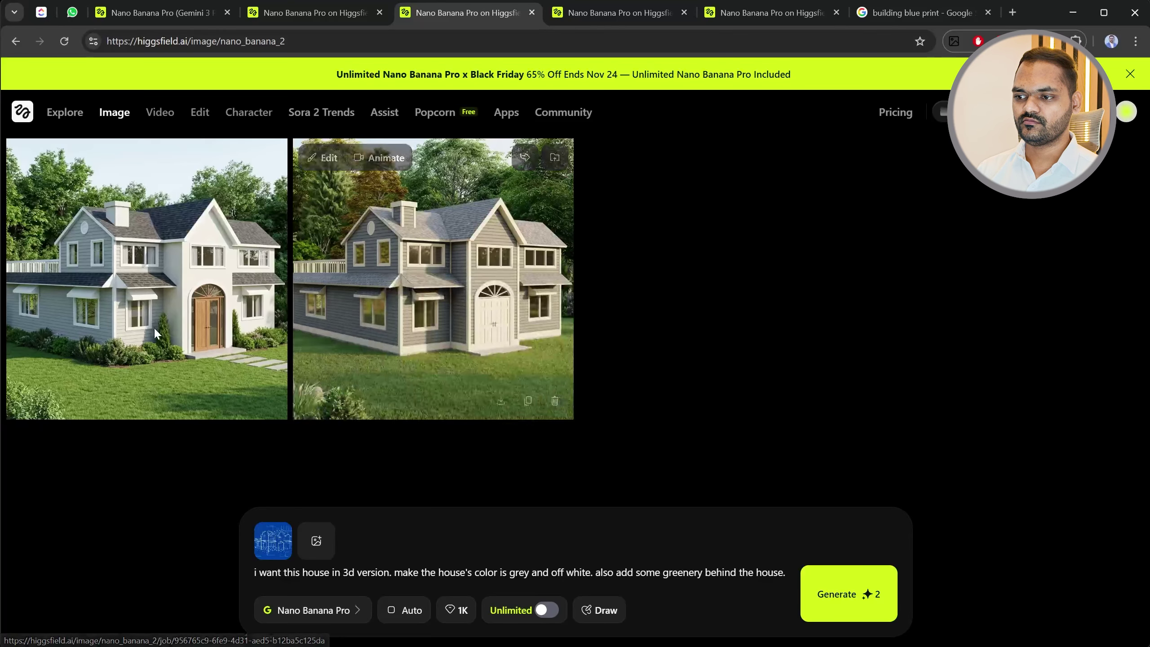
click(153, 327)
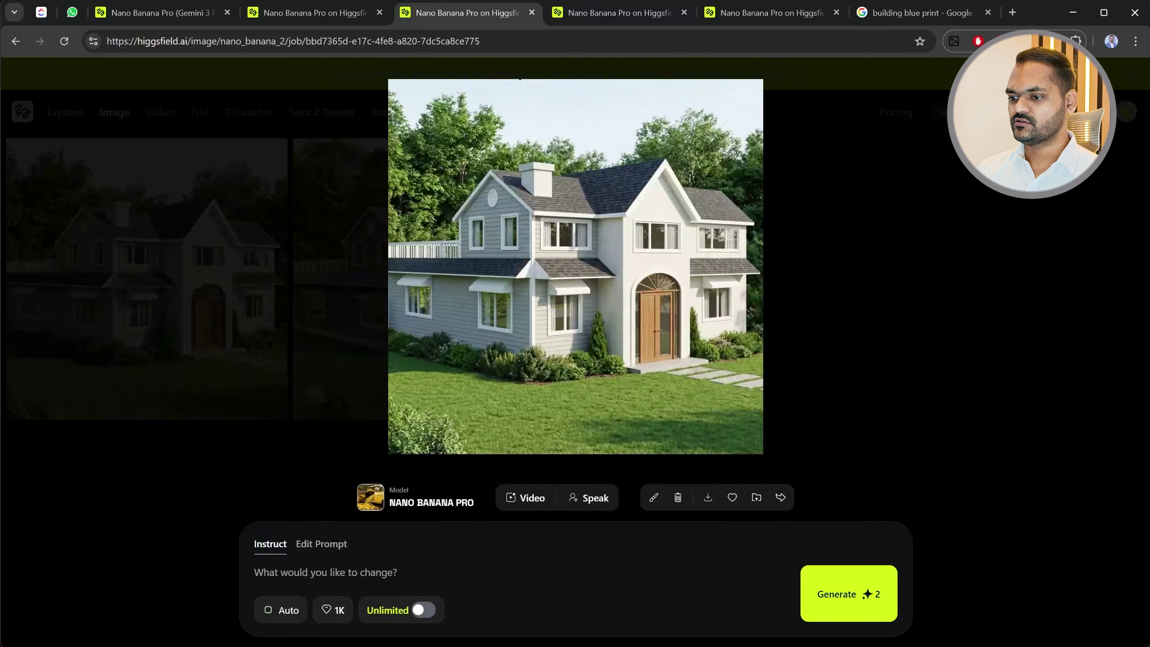
click(710, 499)
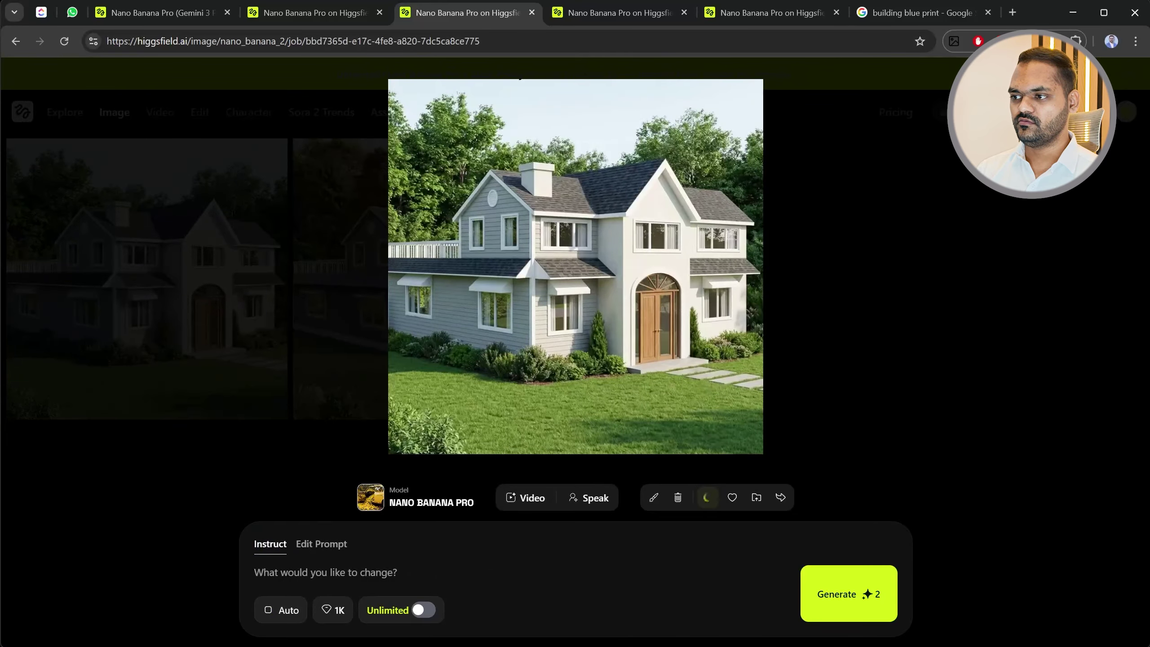
Save the HouseIdea blueprint image from Google Images to Downloads as home-blueprints in JPEG format.
click(896, 12)
right_click(861, 322)
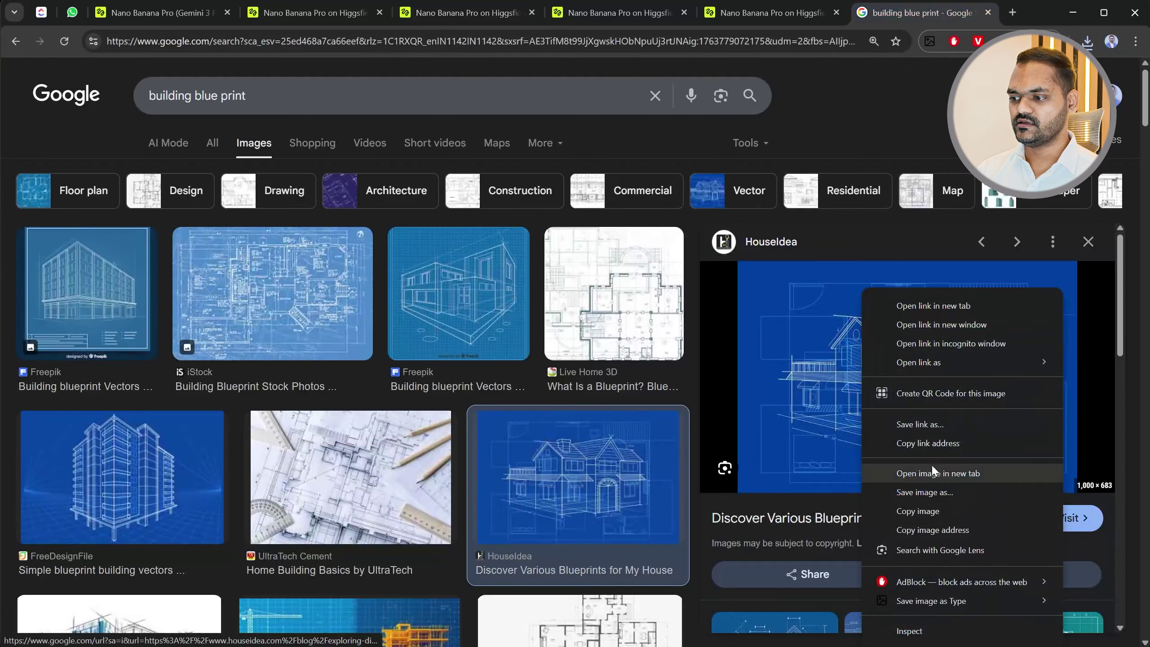
click(923, 491)
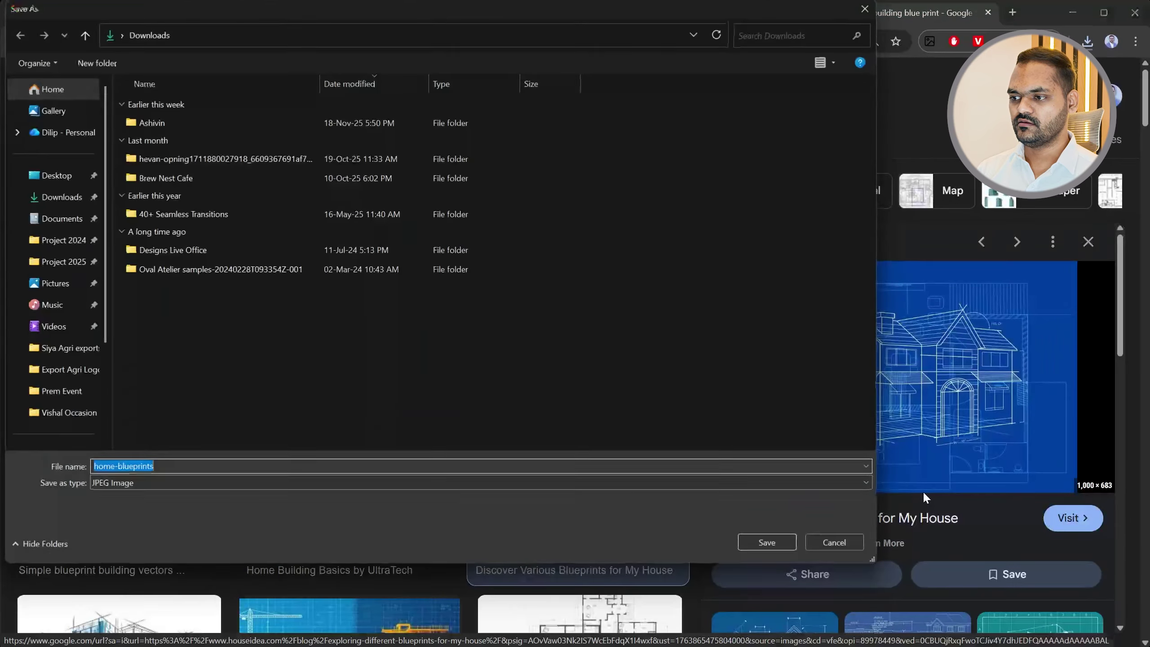
key(Return)
Open the downloaded home-blueprints image and extend its viewer window to the full screen height.
click(1087, 42)
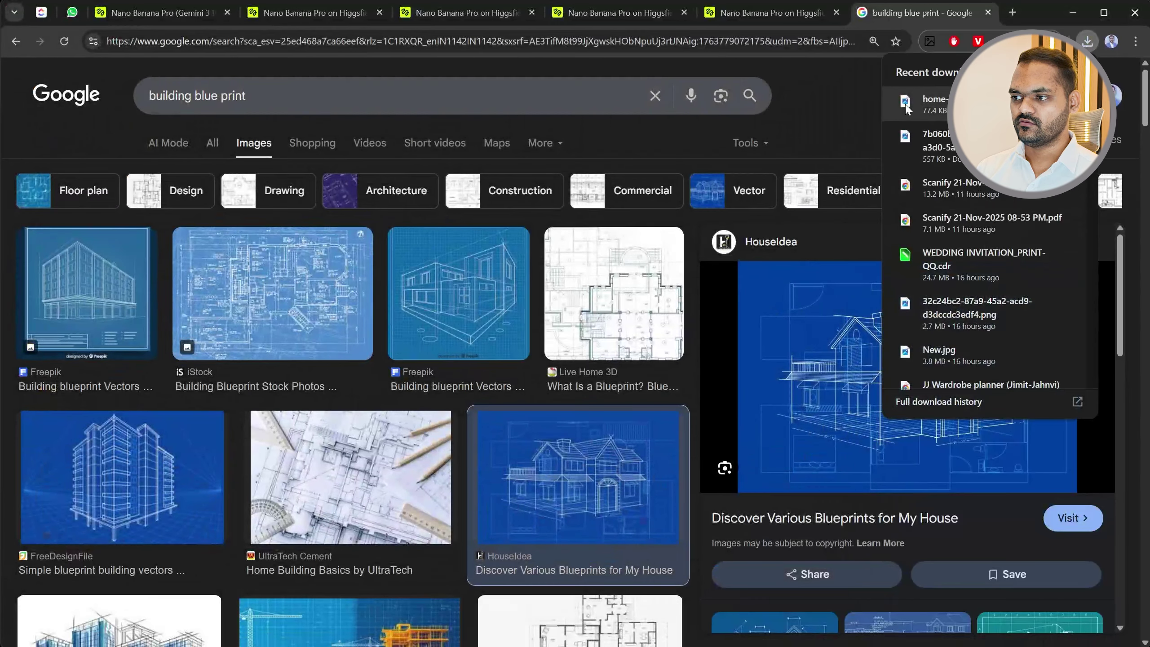
click(947, 100)
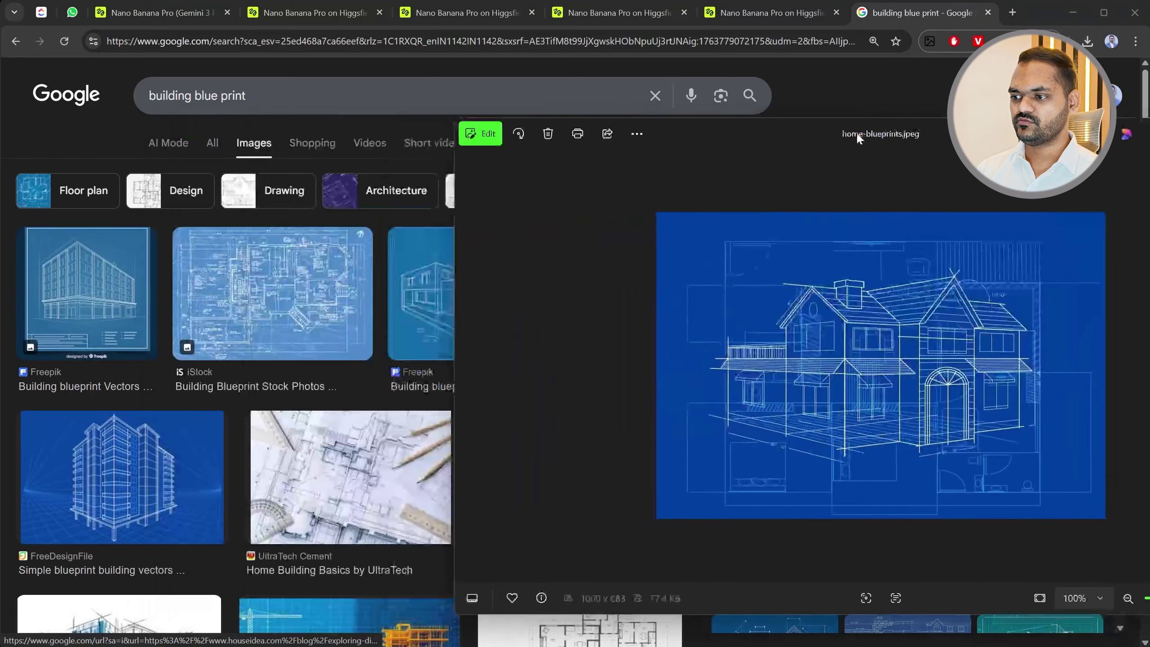
drag(858, 136, 877, 27)
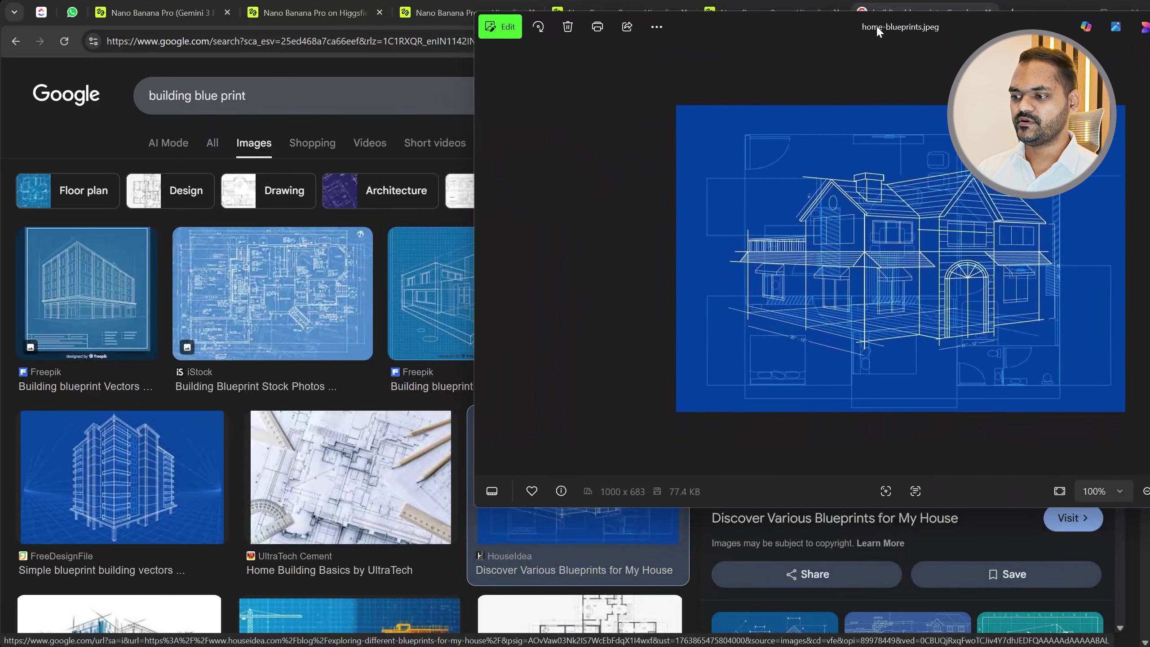
drag(915, 506, 926, 643)
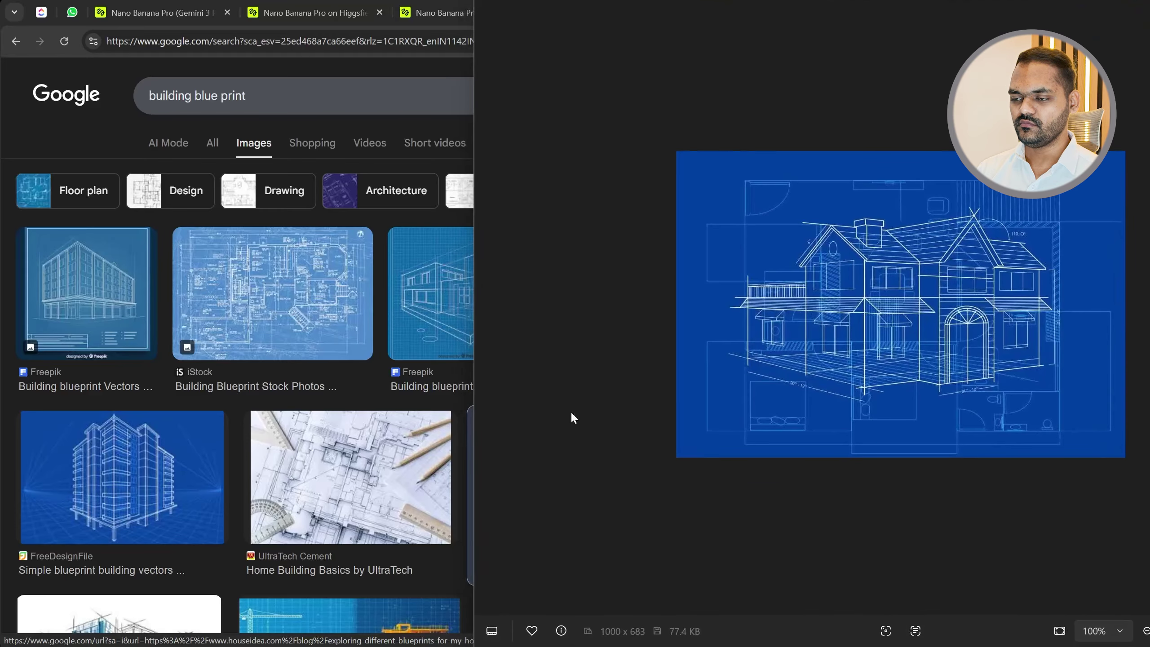
Open the downloaded house render and arrange it side by side with the blueprint image.
key(alt+Tab)
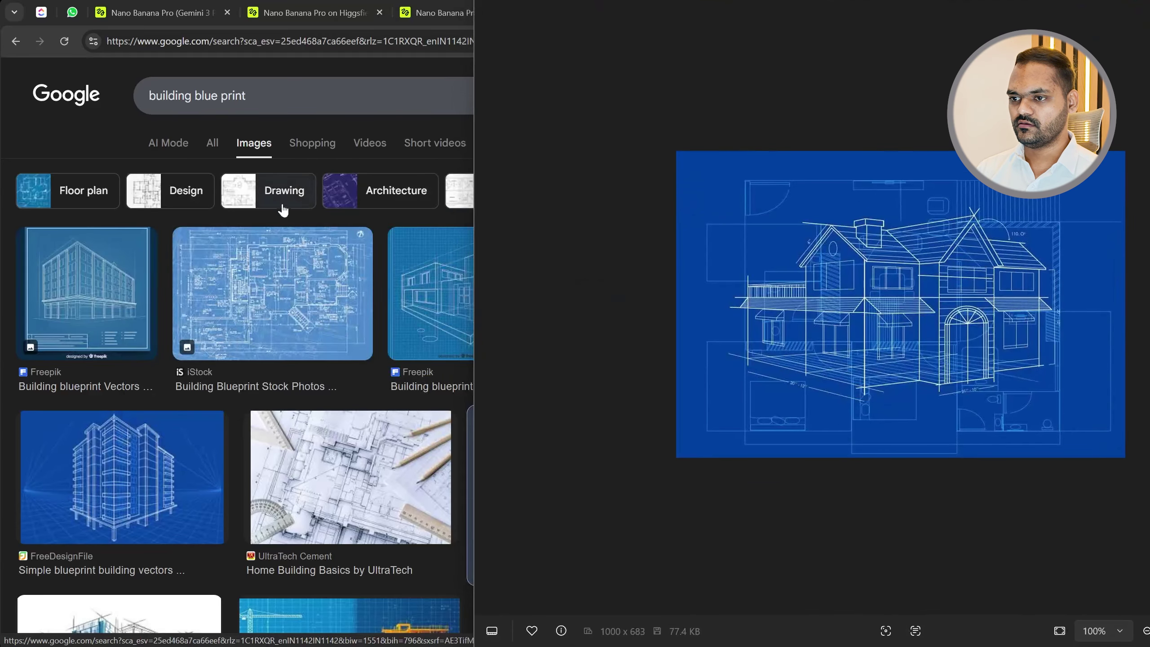
click(103, 103)
click(1087, 42)
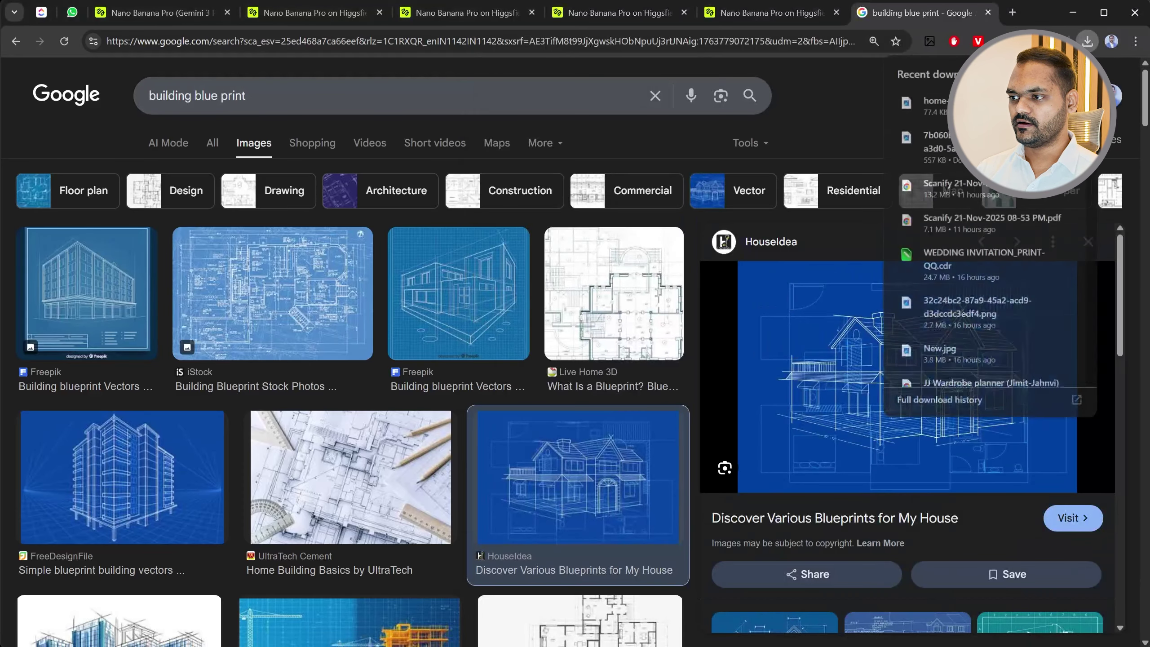
click(946, 149)
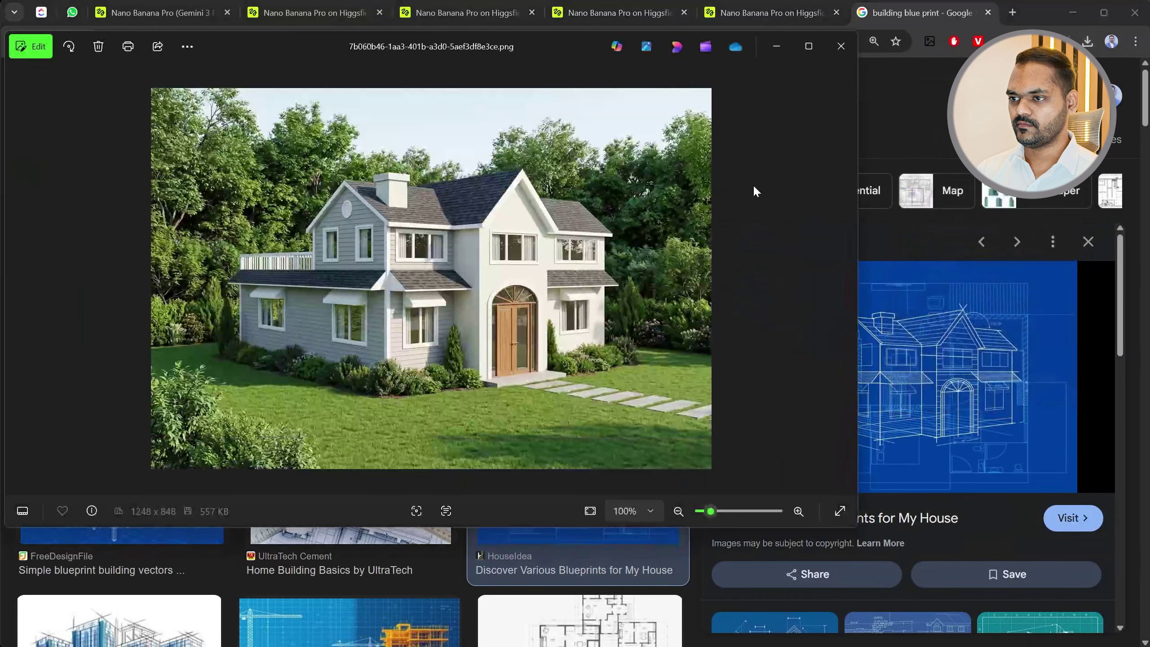
drag(473, 43, 2, 190)
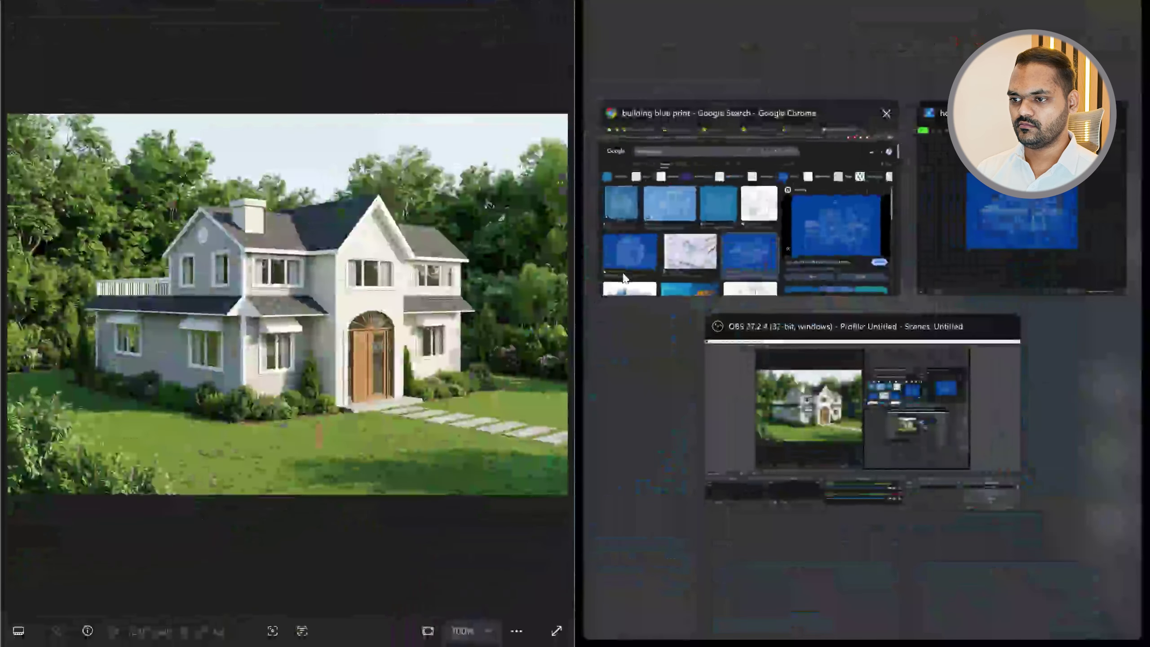
click(968, 259)
Compare the house render with the blueprint up close, and return to the blueprint image search results in Chrome.
scroll(313, 347, up, 2)
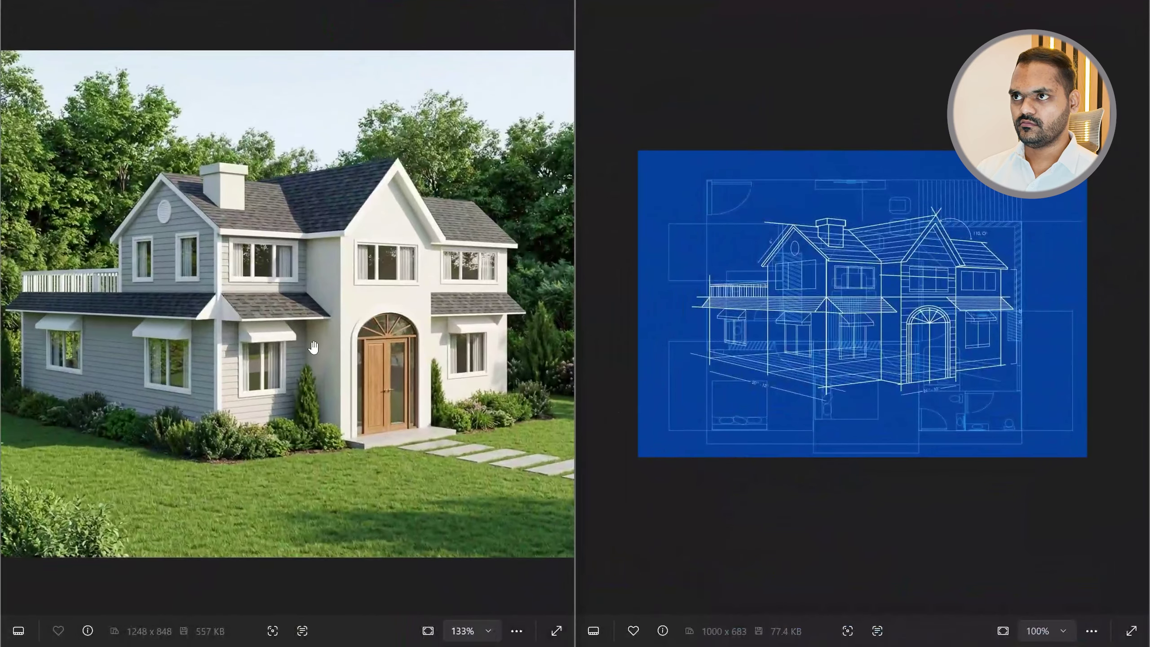
scroll(865, 324, up, 4)
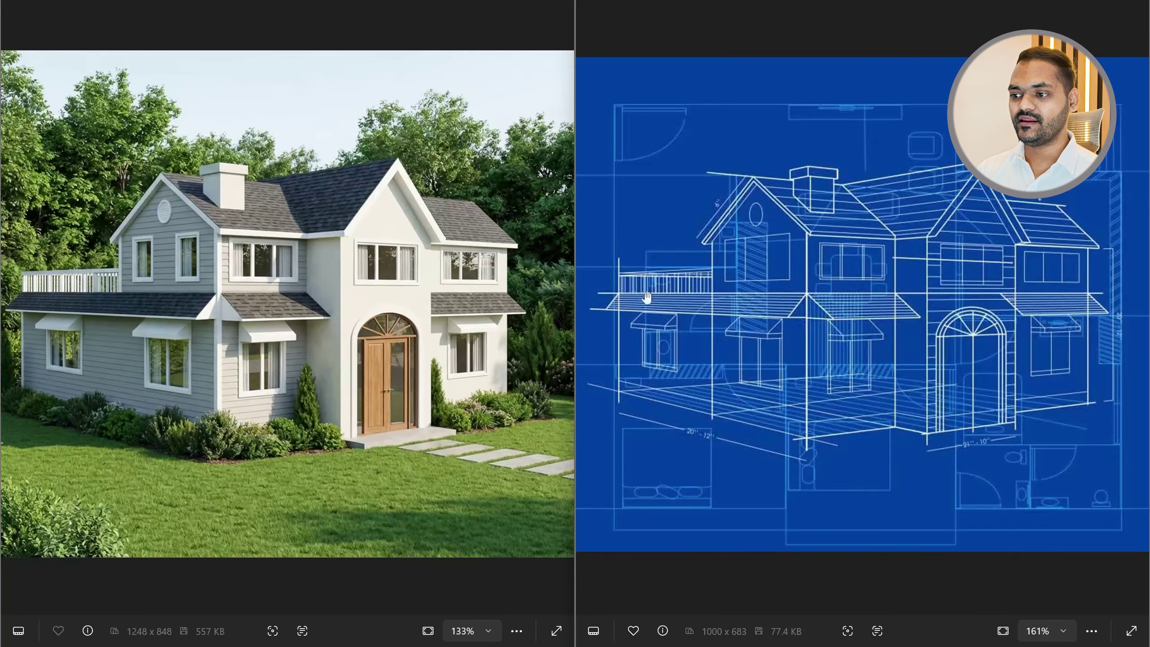
scroll(694, 282, down, 3)
scroll(196, 290, down, 3)
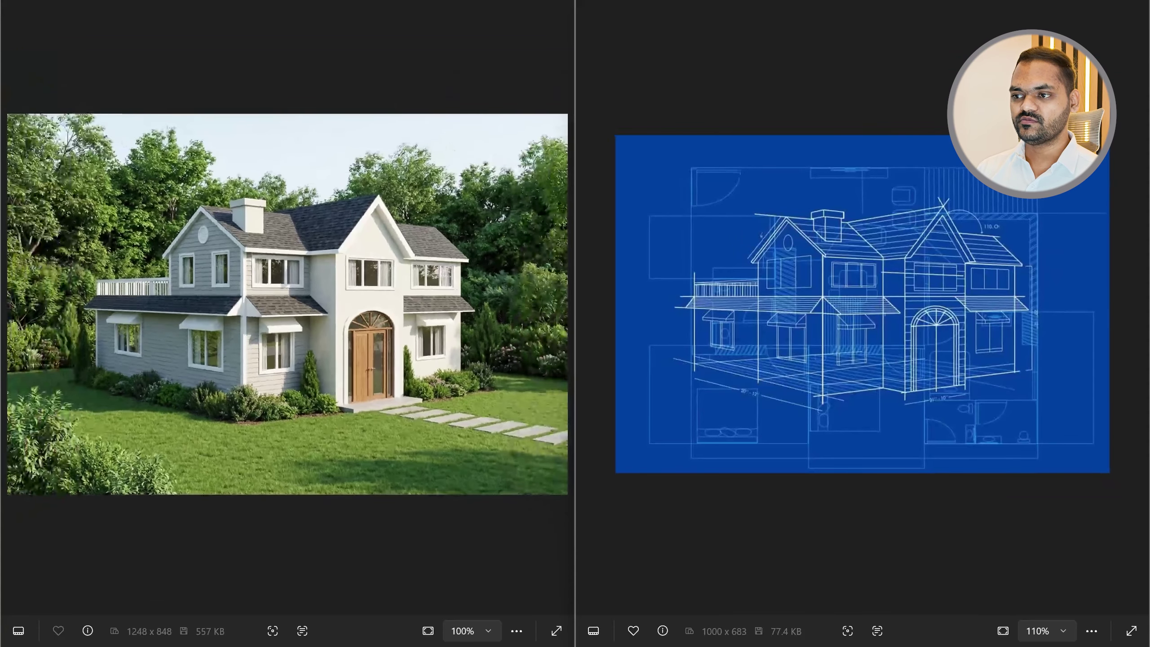
key(alt+Tab)
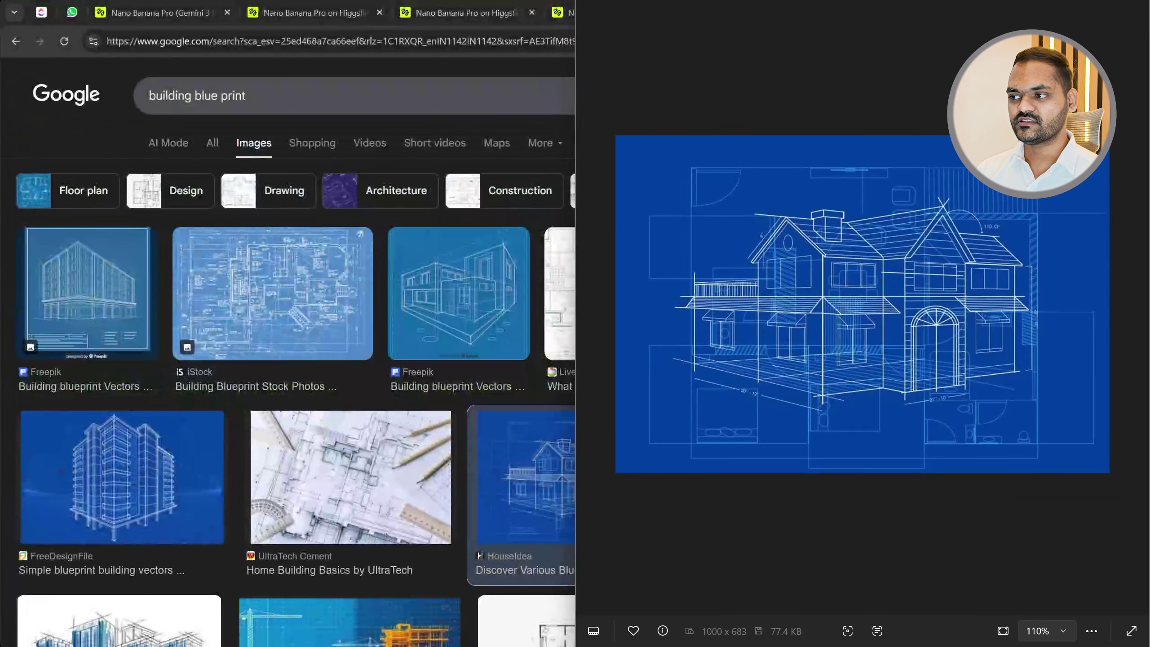
click(525, 475)
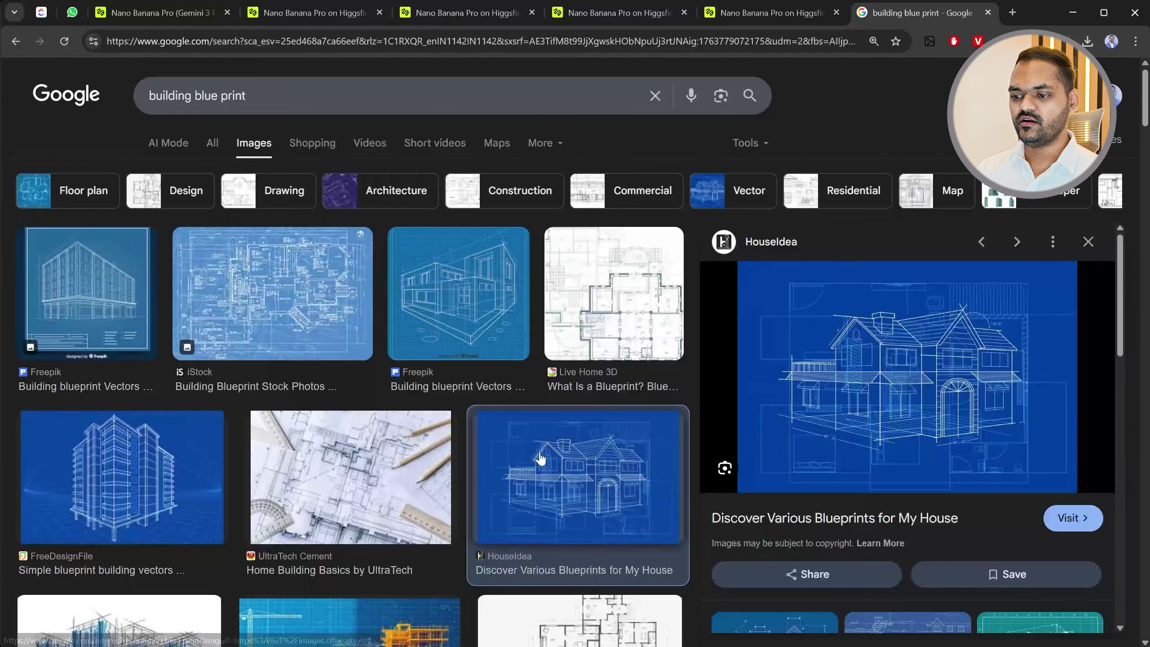
scroll(249, 400, down, 5)
scroll(249, 400, up, 5)
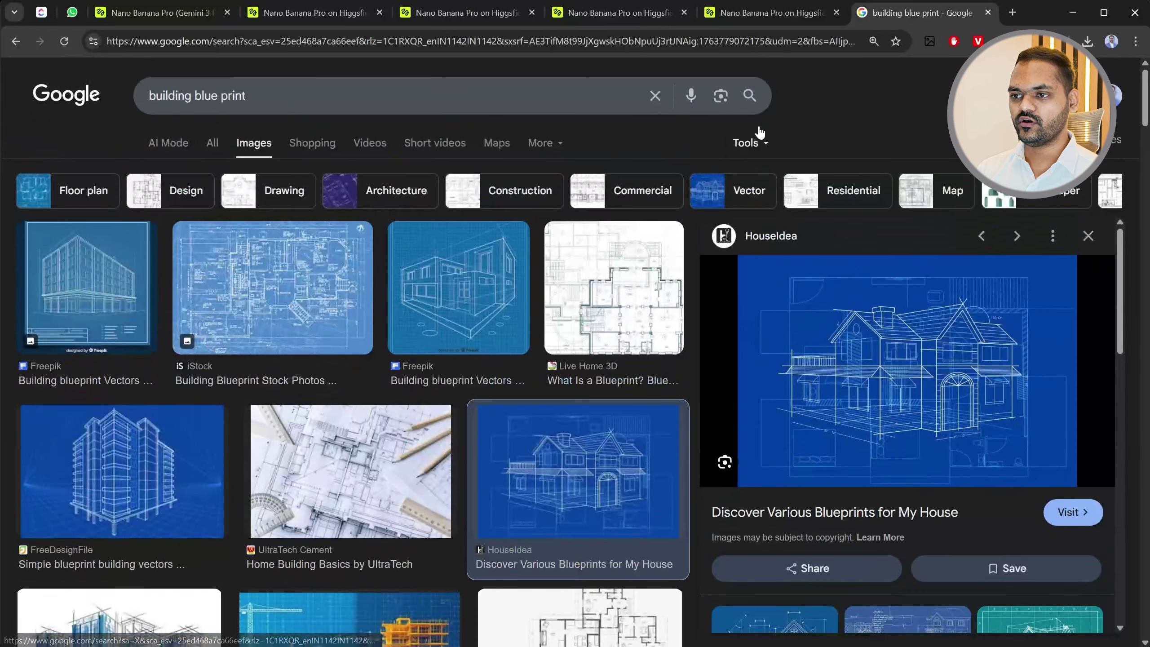
Review the generated white-background Spector Graphics logos enlarged, and revisit the generated house renders.
click(300, 13)
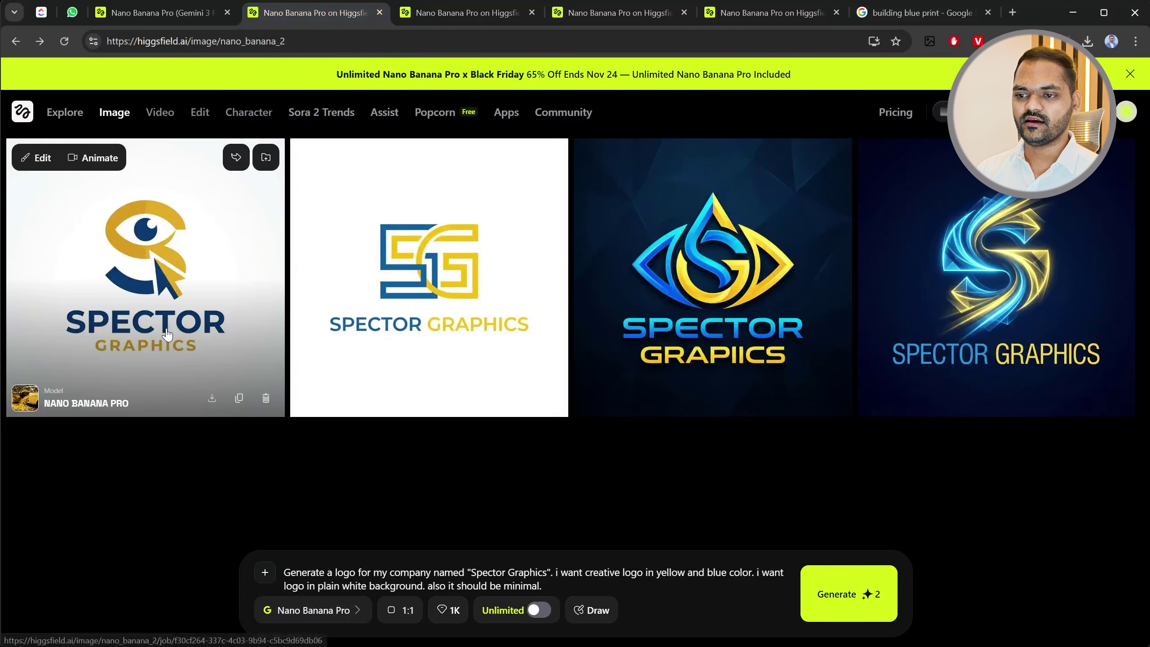
click(204, 385)
key(Right)
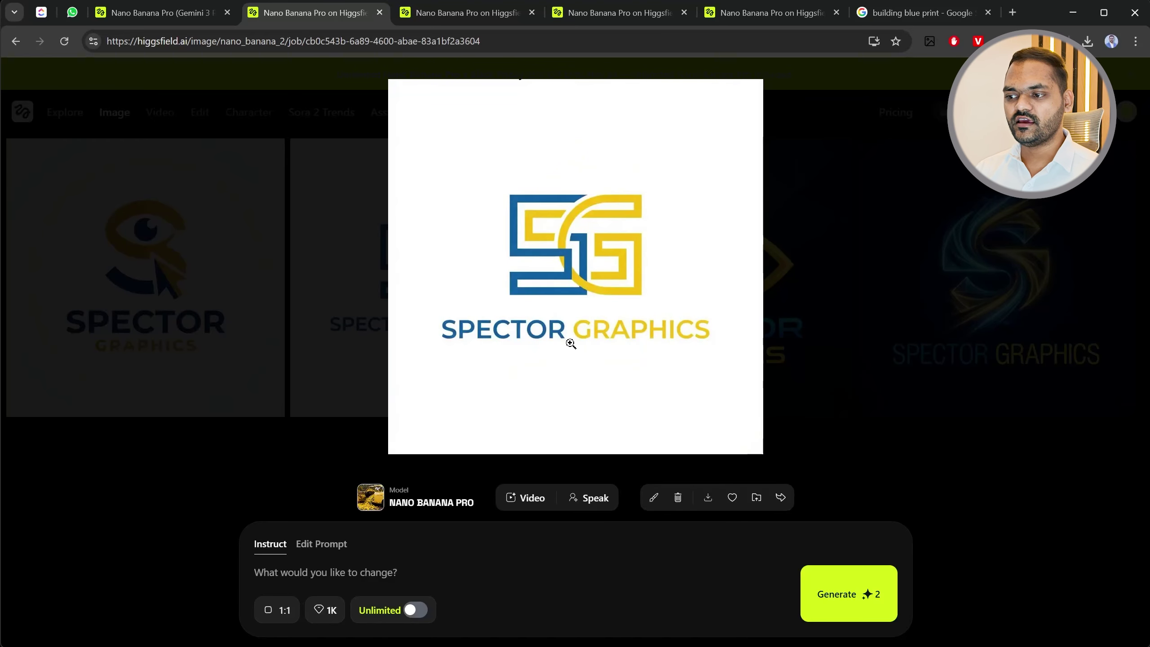
click(218, 254)
click(431, 13)
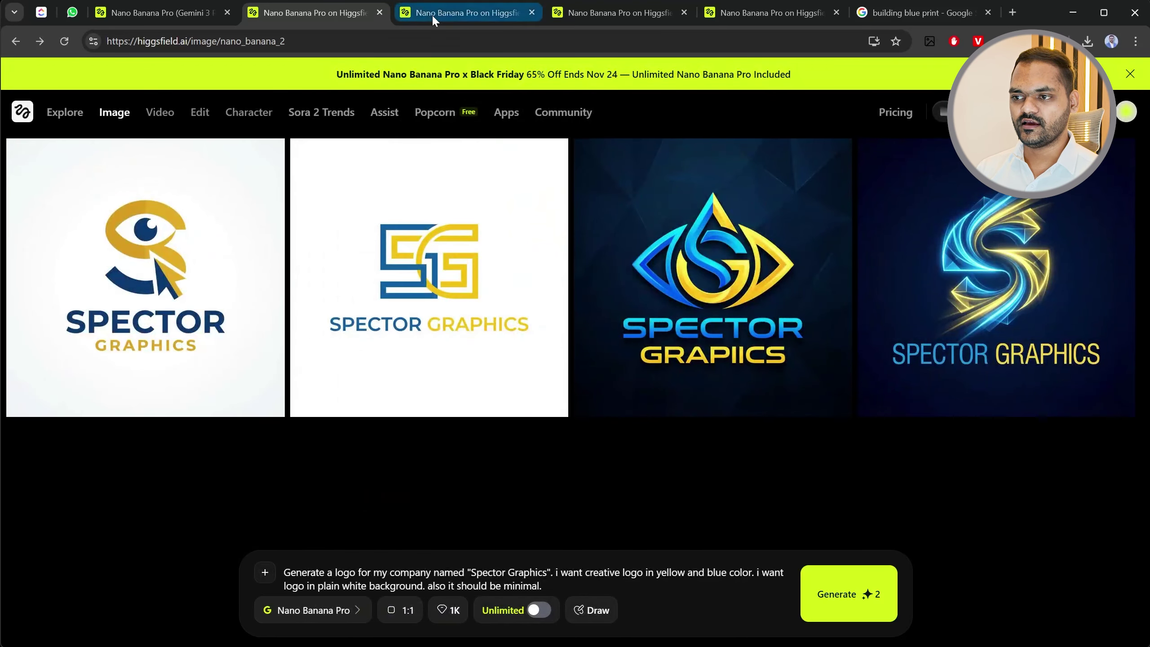
click(1017, 212)
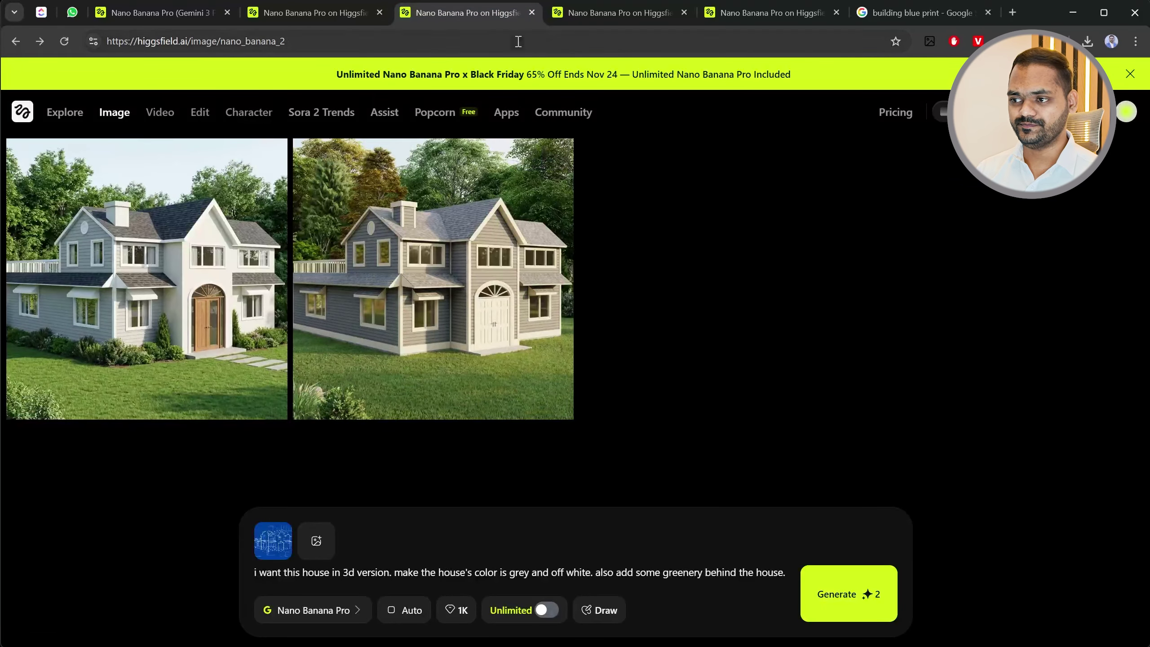
Replace the blueprint query in Google Images with a search for "plant".
click(617, 18)
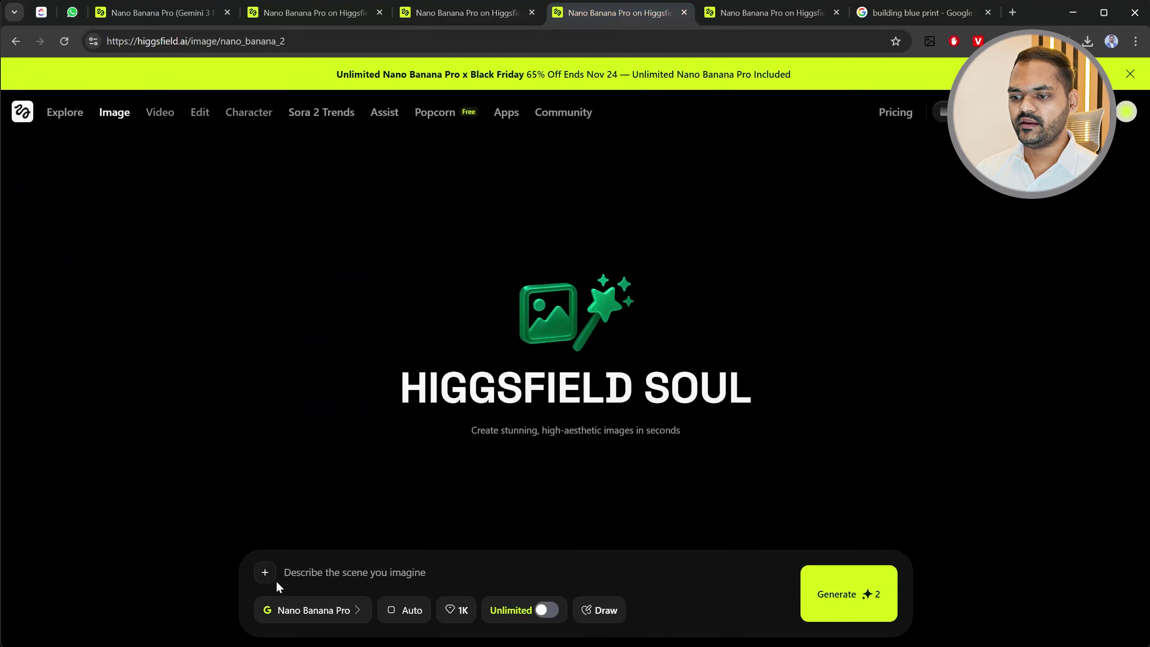
click(919, 12)
key(BackSpace)
key(BackSpace)
key(BackSpace)
key(BackSpace)
key(BackSpace)
key(BackSpace)
key(BackSpace)
key(BackSpace)
key(BackSpace)
key(BackSpace)
key(BackSpace)
key(BackSpace)
key(BackSpace)
key(BackSpace)
key(BackSpace)
key(BackSpace)
key(BackSpace)
key(BackSpace)
key(BackSpace)
text(ca)
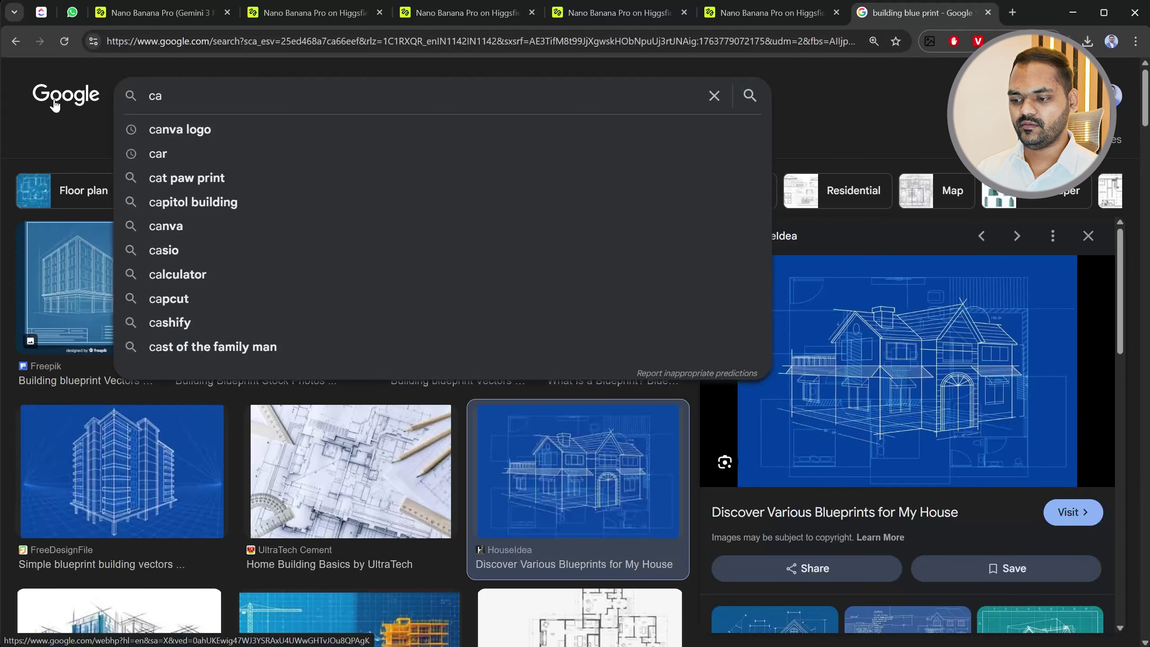
key(BackSpace)
key(BackSpace)
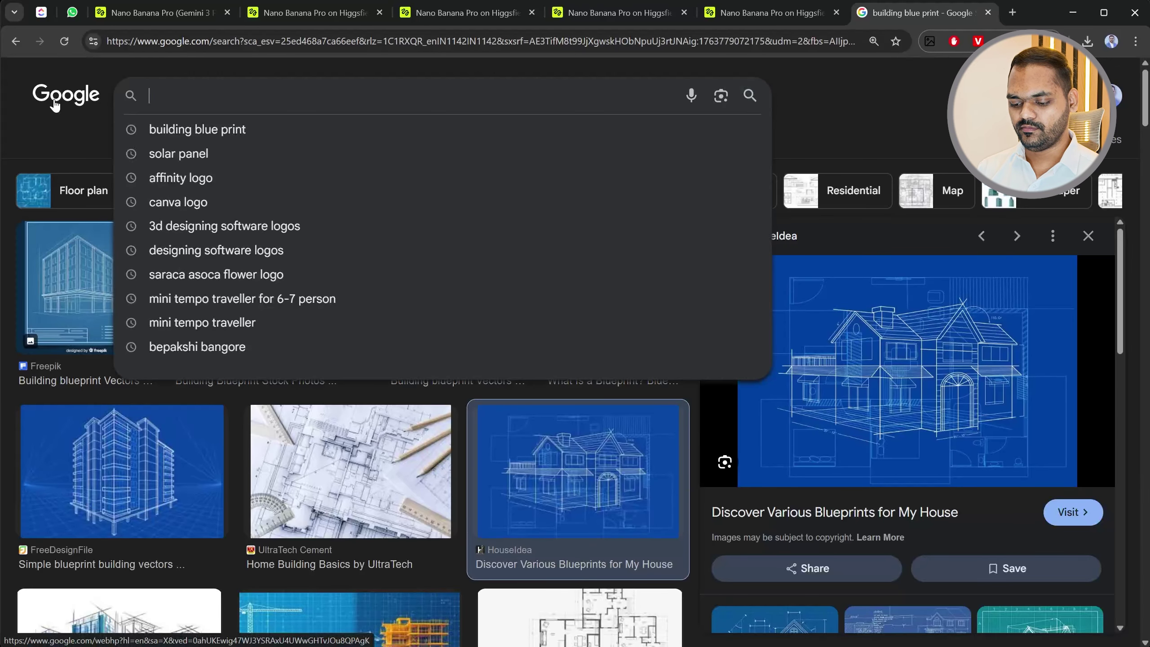
text(plant)
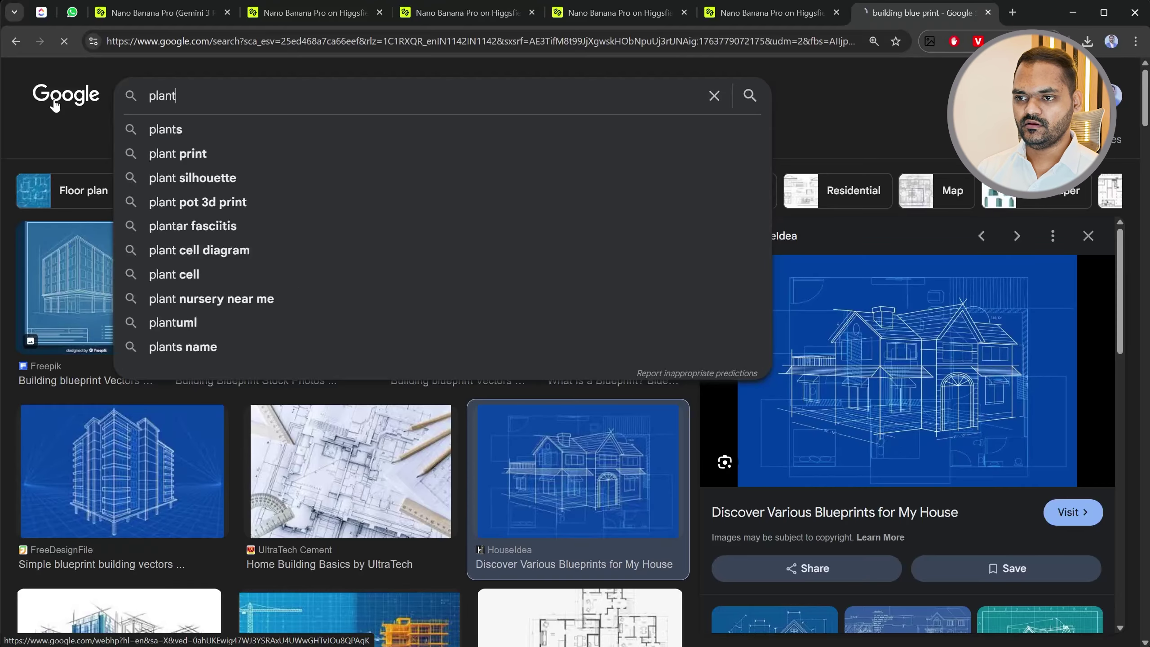
key(Return)
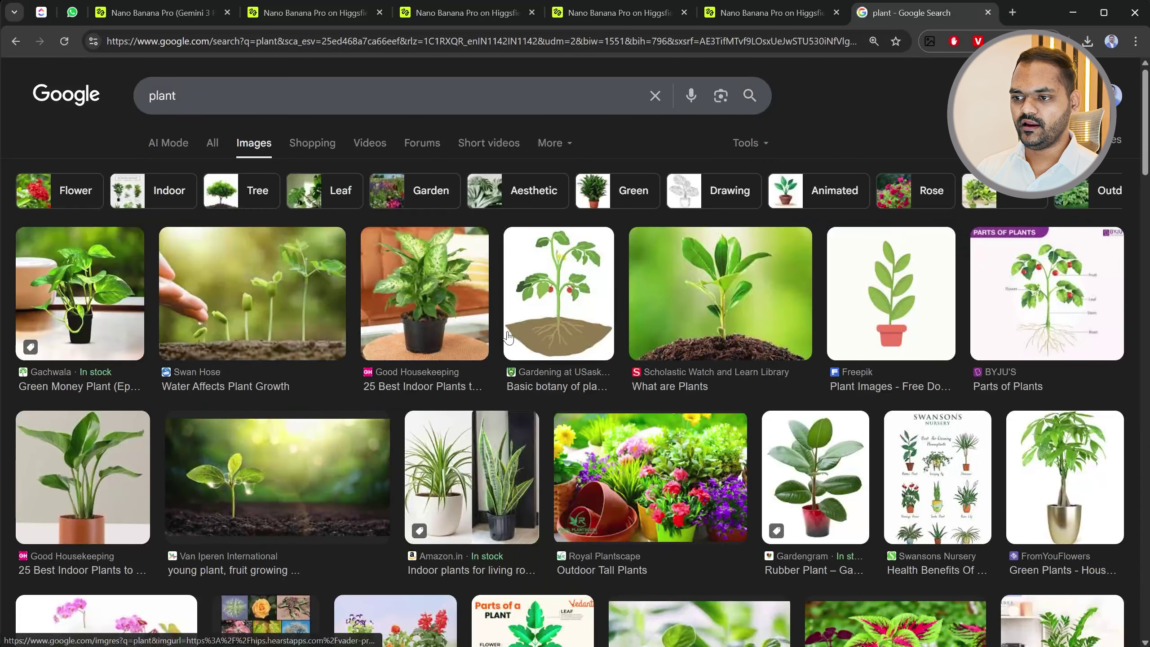
Copy the Good Housekeeping potted plant image and paste it into the empty Nano Banana Pro prompt as a reference.
click(409, 323)
right_click(841, 336)
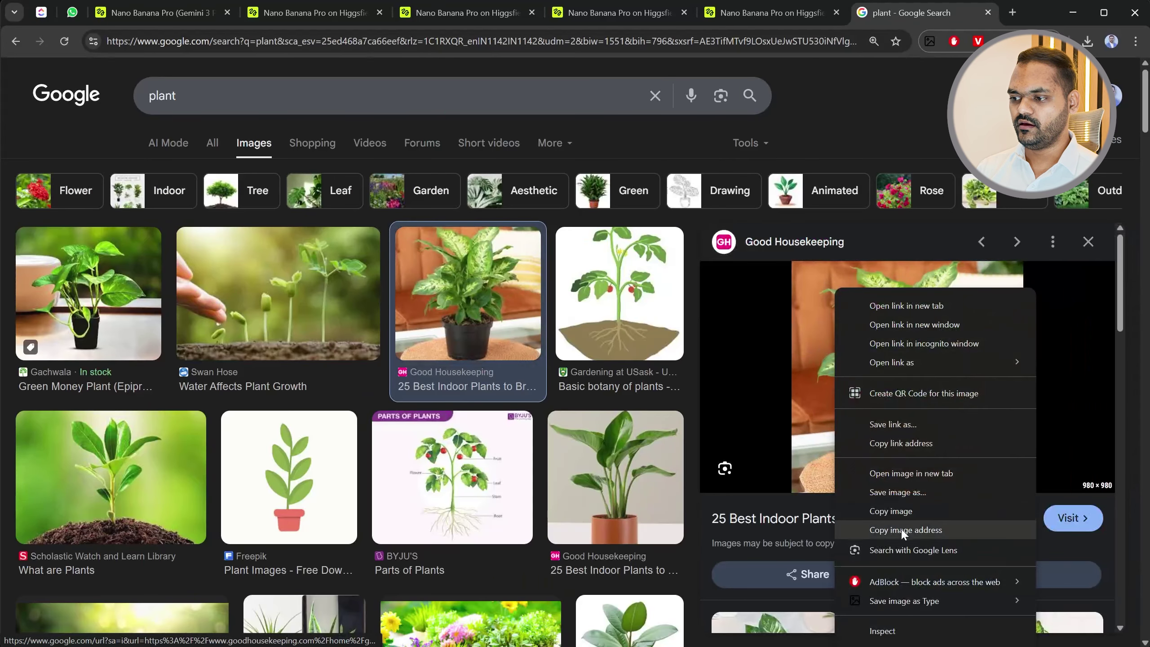
click(892, 510)
click(594, 16)
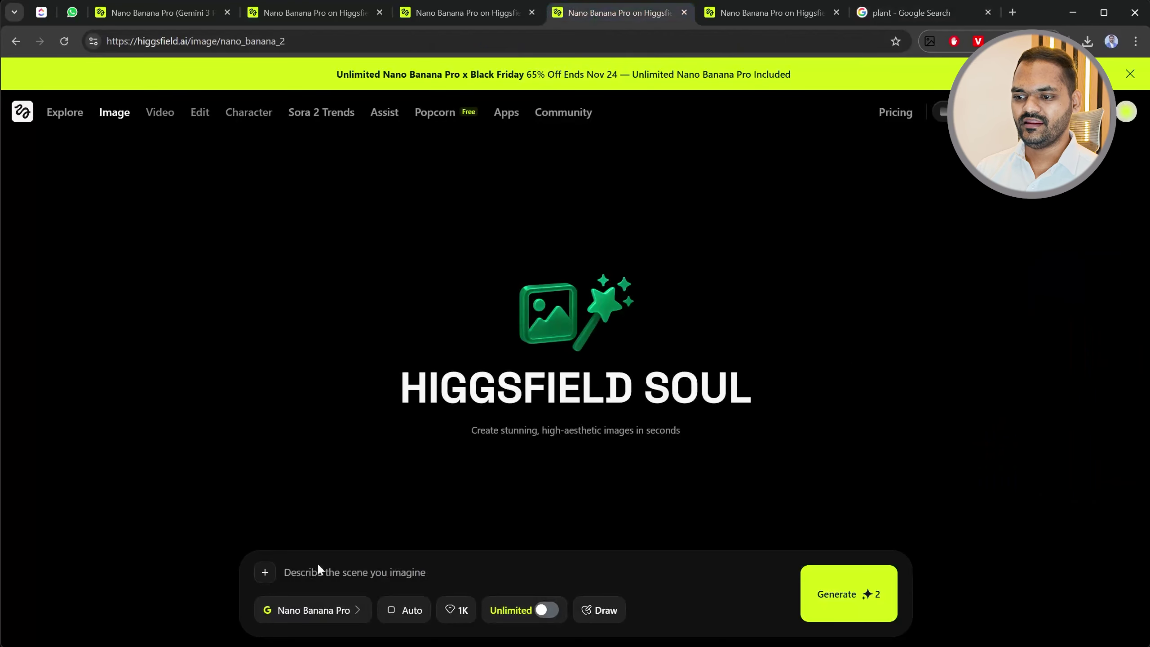
key(ctrl+v)
Return to Google Images and replace the "plant" query with a search for "pipe".
click(910, 14)
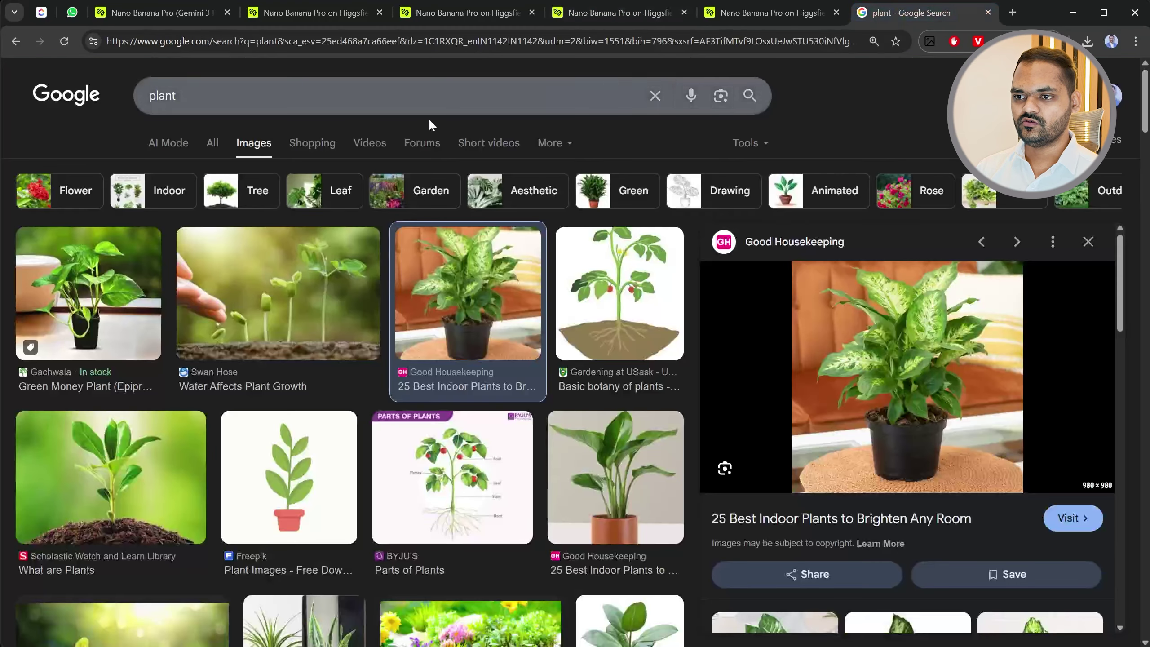
click(211, 103)
key(ctrl+a)
key(BackSpace)
text(pipe)
key(Return)
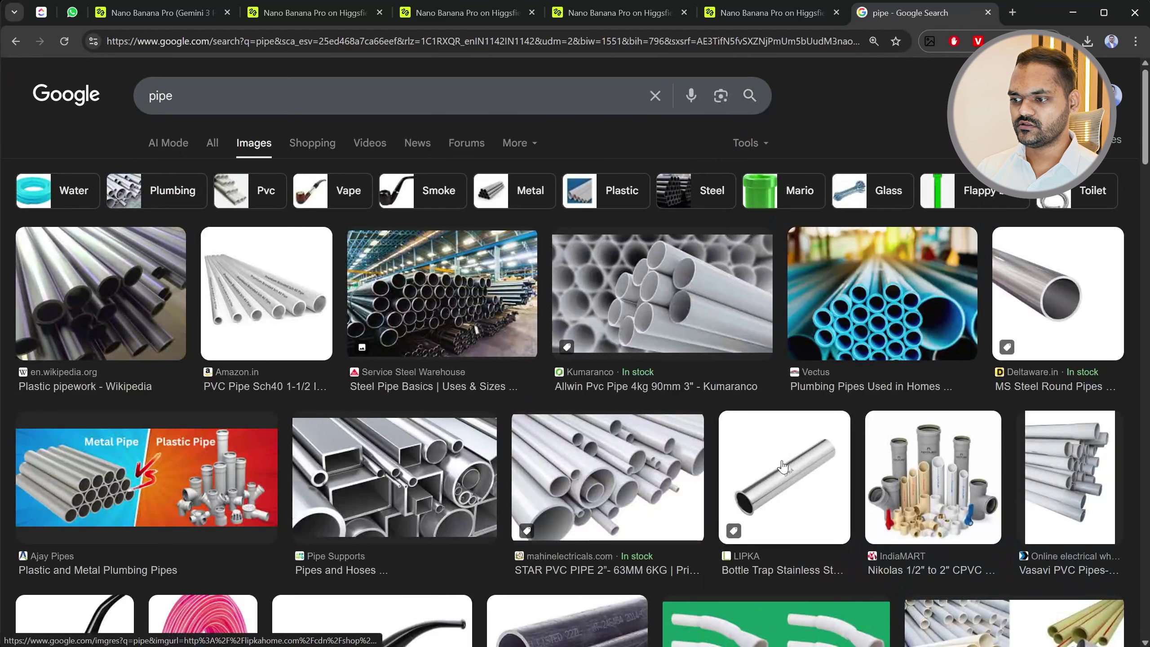
Copy the Wikipedia plastic pipework image and paste it beside the plant in the Nano Banana Pro prompt as a reference.
scroll(385, 521, down, 3)
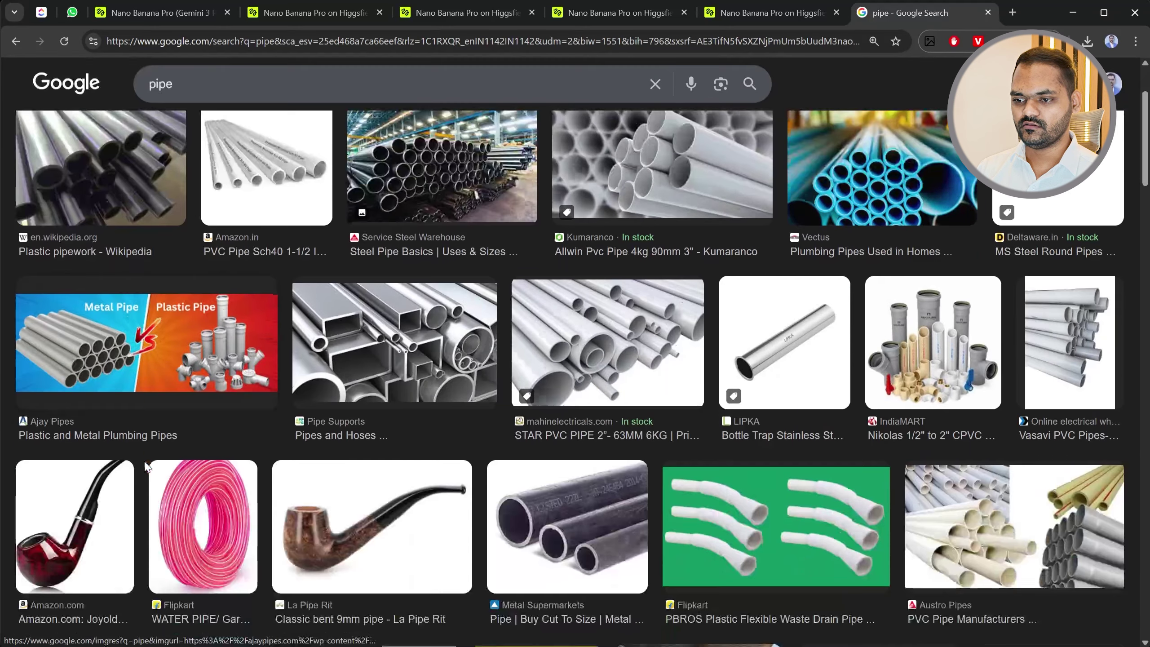
scroll(498, 462, down, 3)
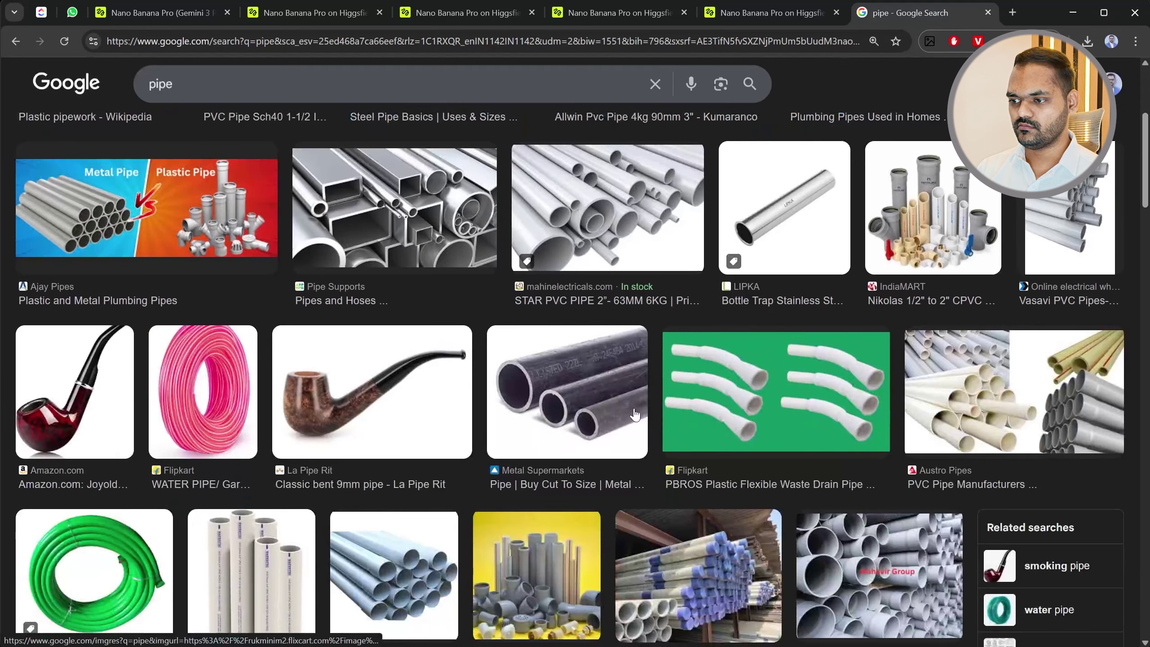
scroll(627, 433, up, 8)
click(79, 337)
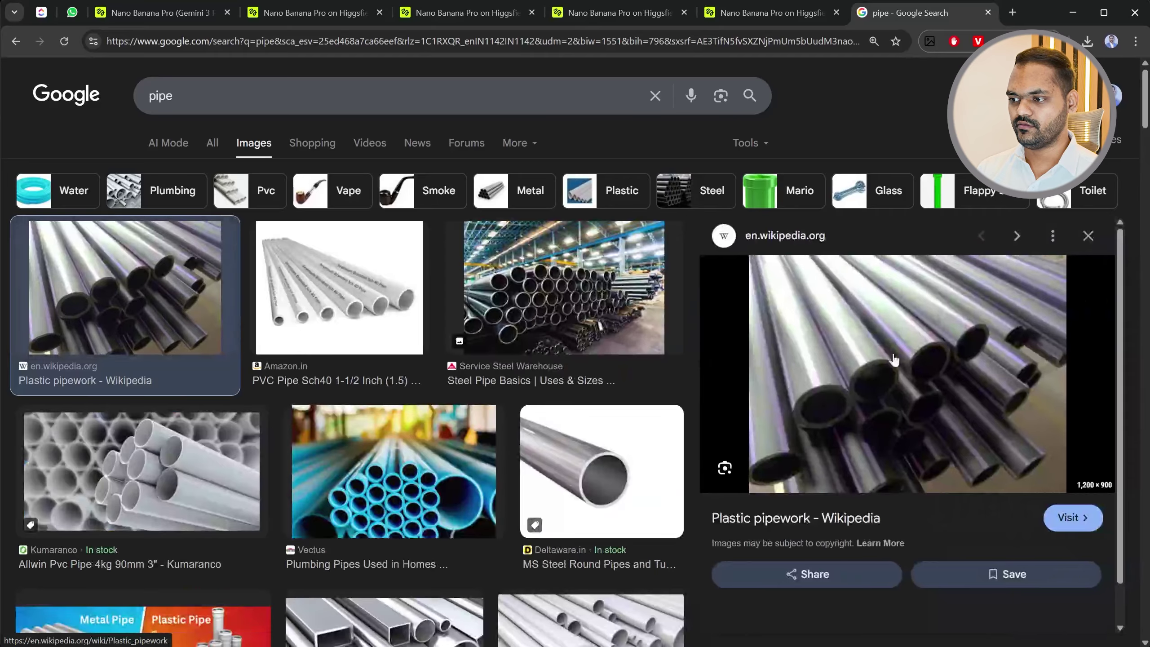
right_click(884, 384)
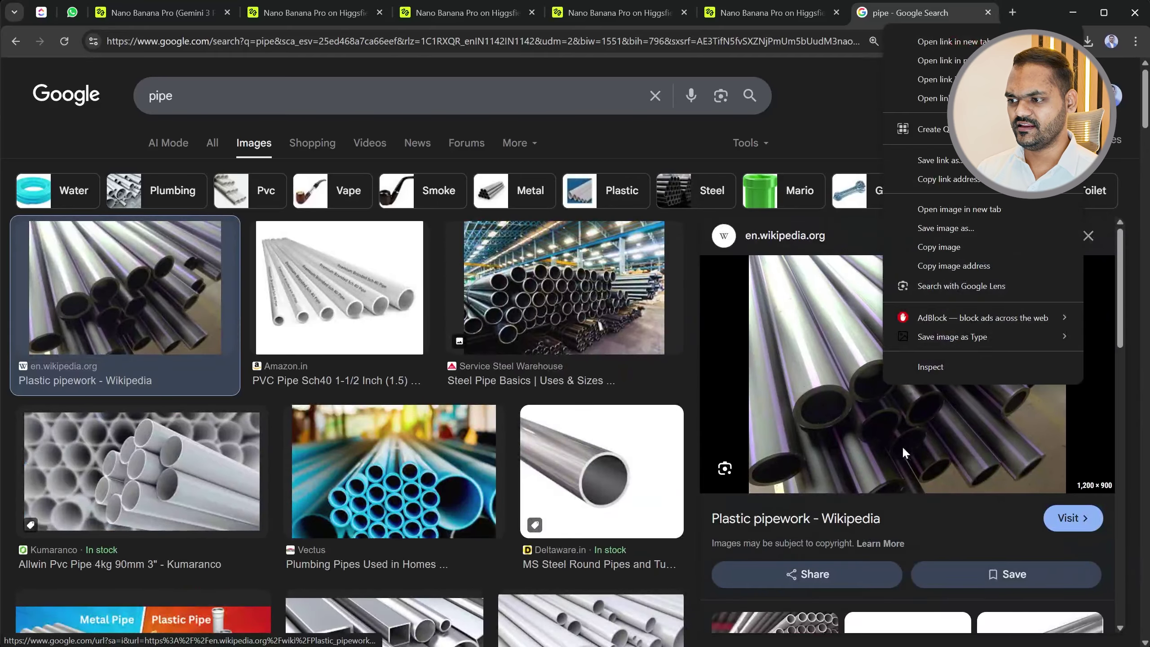
click(935, 247)
click(602, 14)
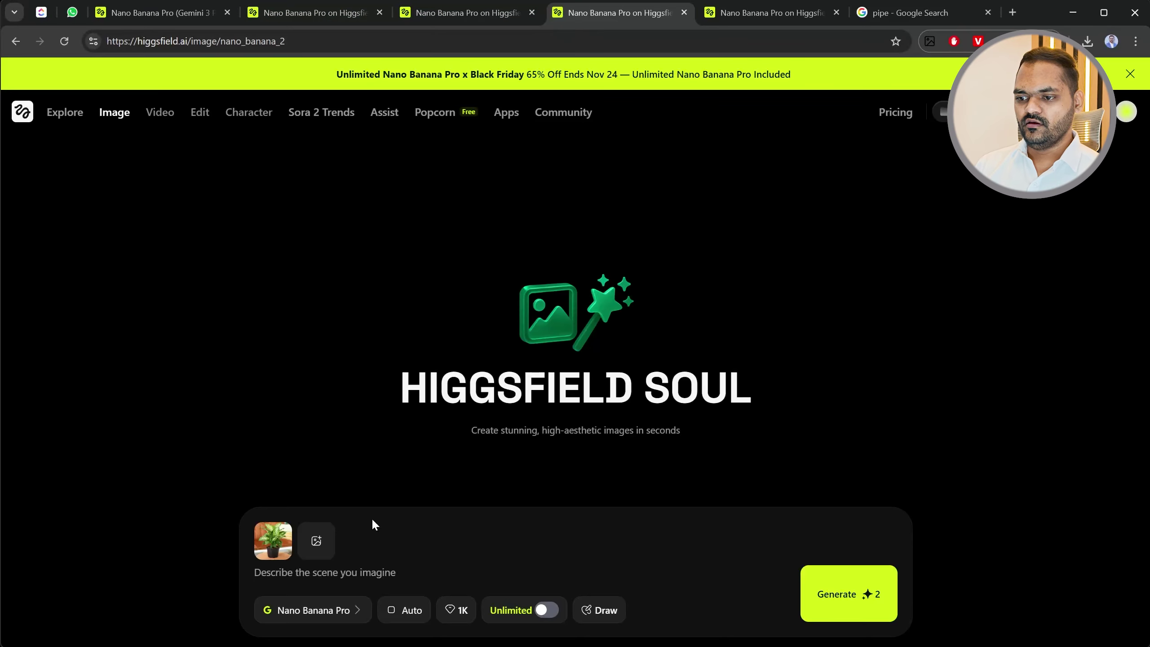
key(ctrl+v)
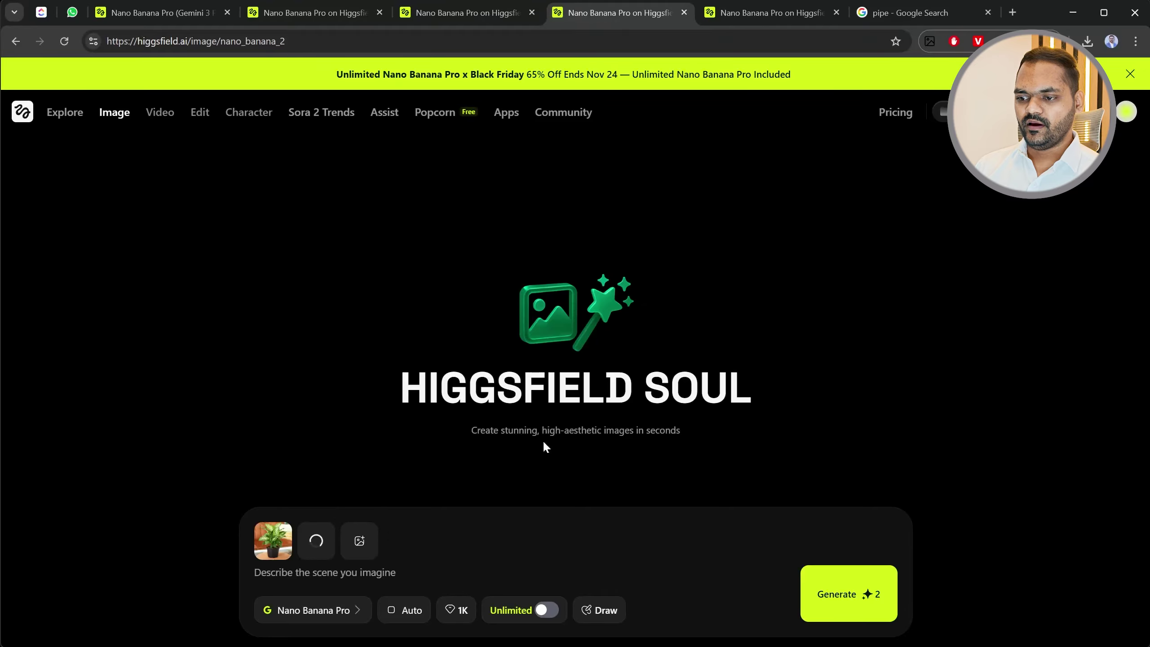
Go back to Google Images and replace the "pipe" query with a search for "pig".
click(769, 12)
click(910, 14)
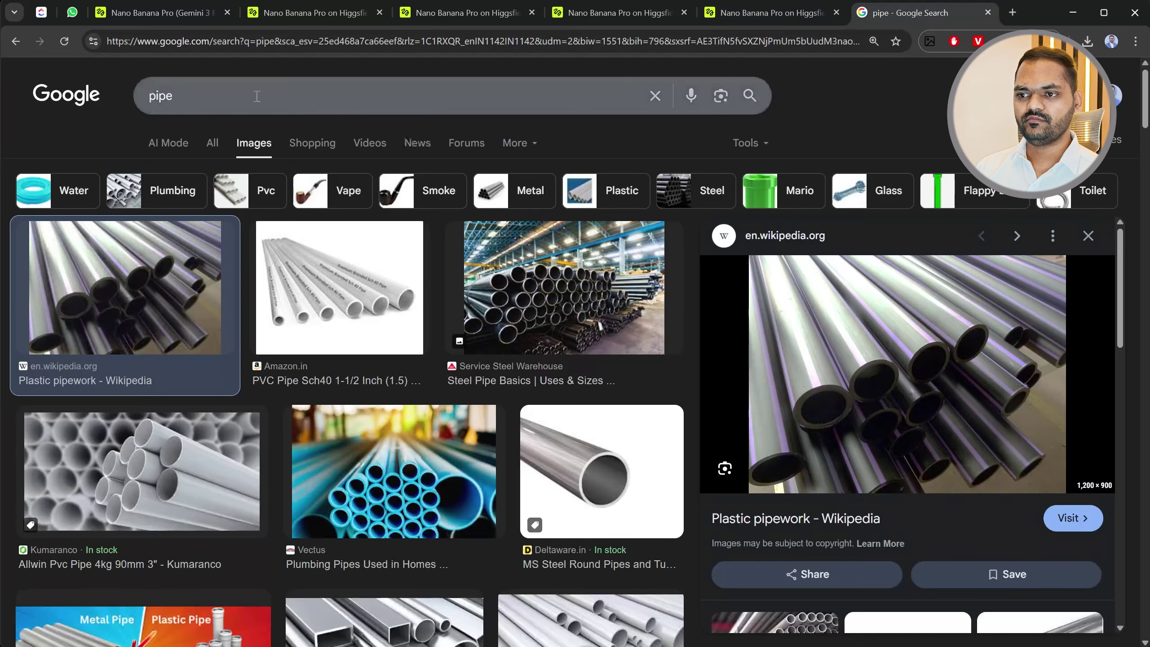
double_click(260, 96)
key(BackSpace)
text(pig)
key(Return)
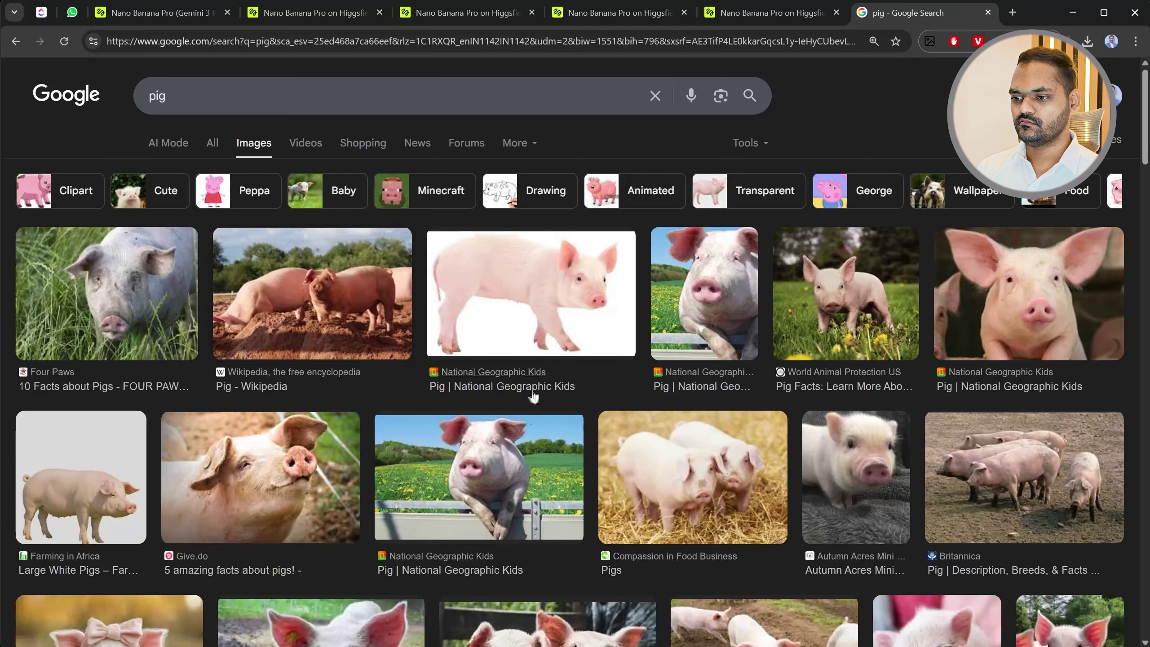
Copy the National Geographic Kids close-up pig image and paste it into the Nano Banana Pro prompt as the third reference.
click(1056, 297)
right_click(837, 365)
click(877, 222)
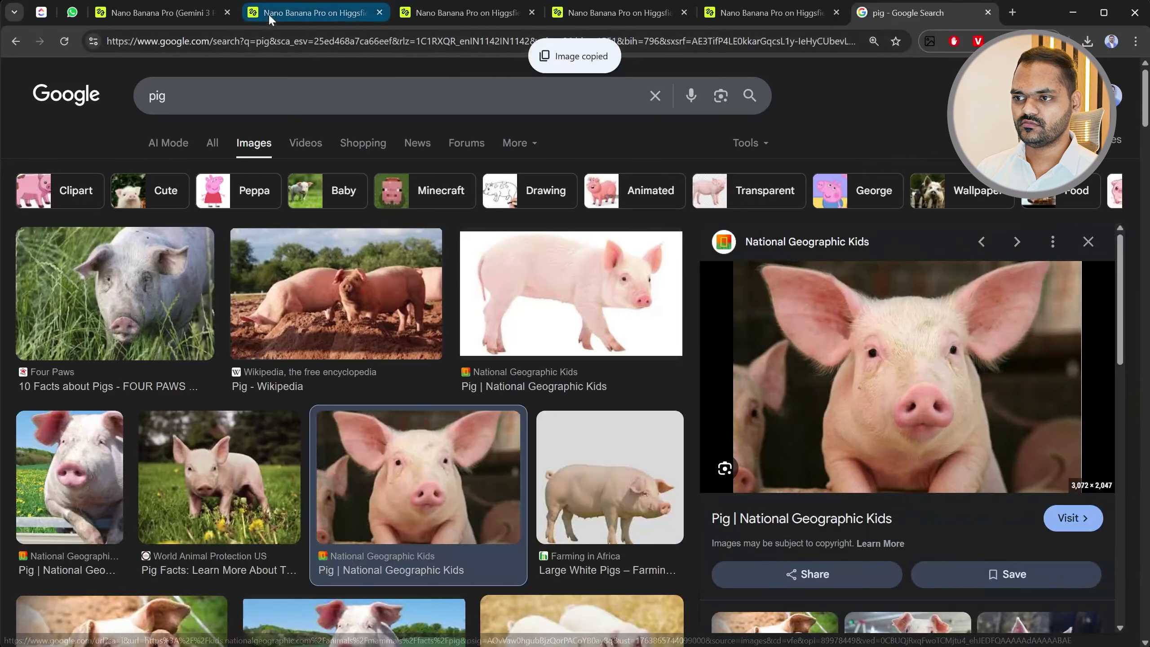
click(618, 13)
key(ctrl+v)
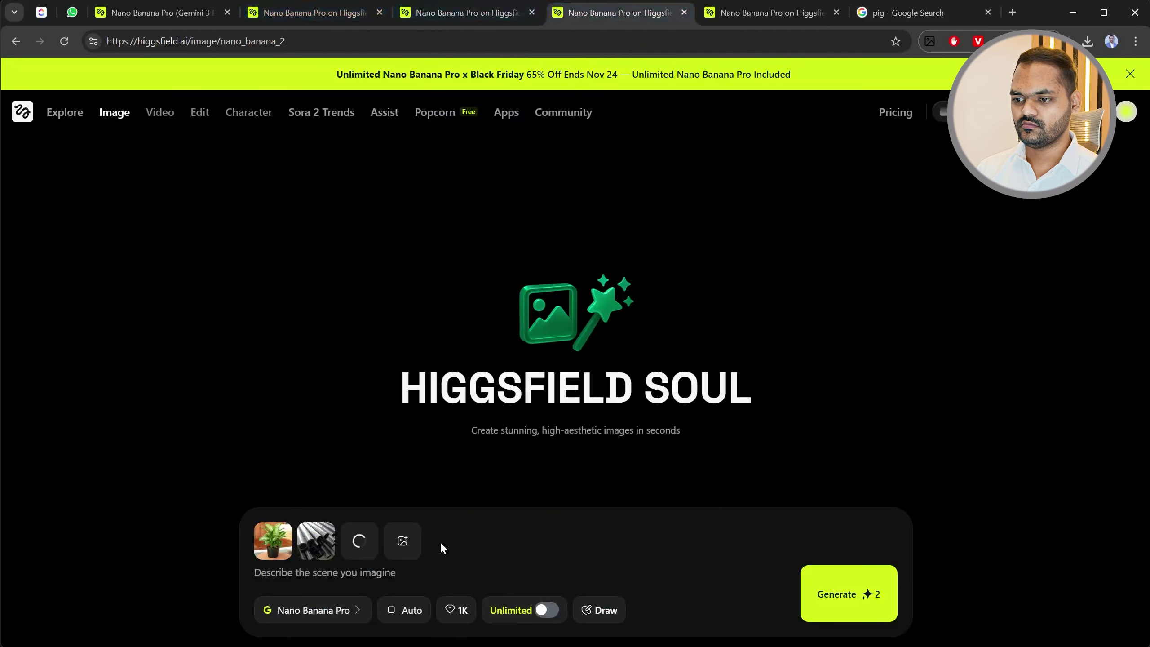
Return to Google Images and replace the "pig" query with a search for "socks".
click(903, 13)
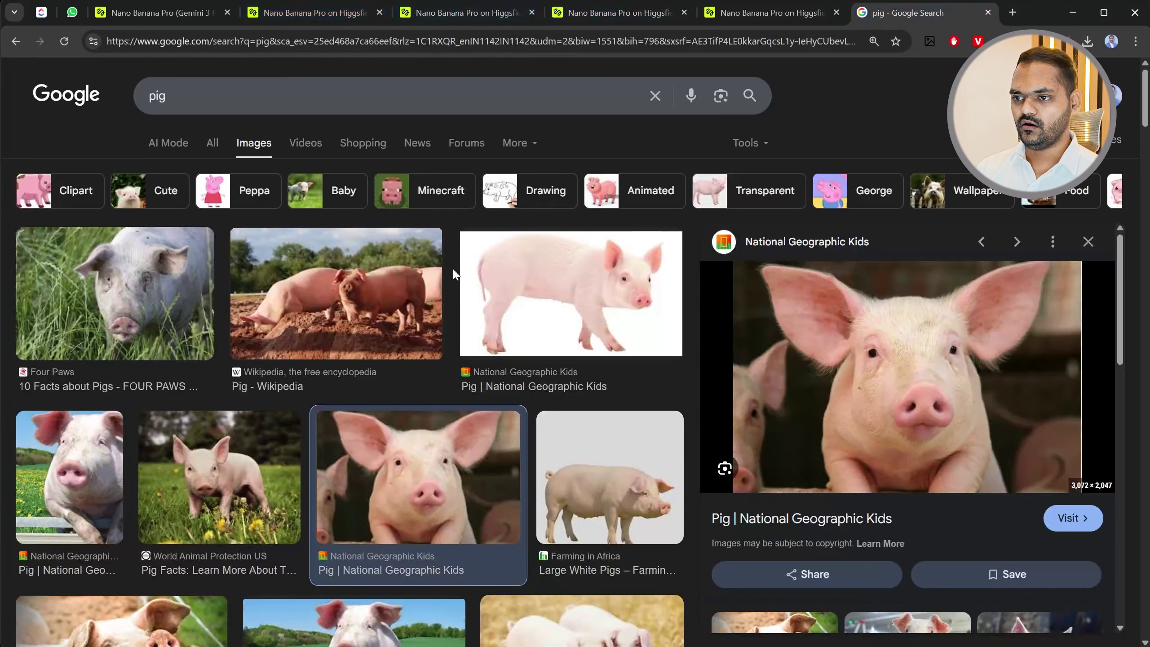
click(223, 96)
key(BackSpace)
key(BackSpace)
key(BackSpace)
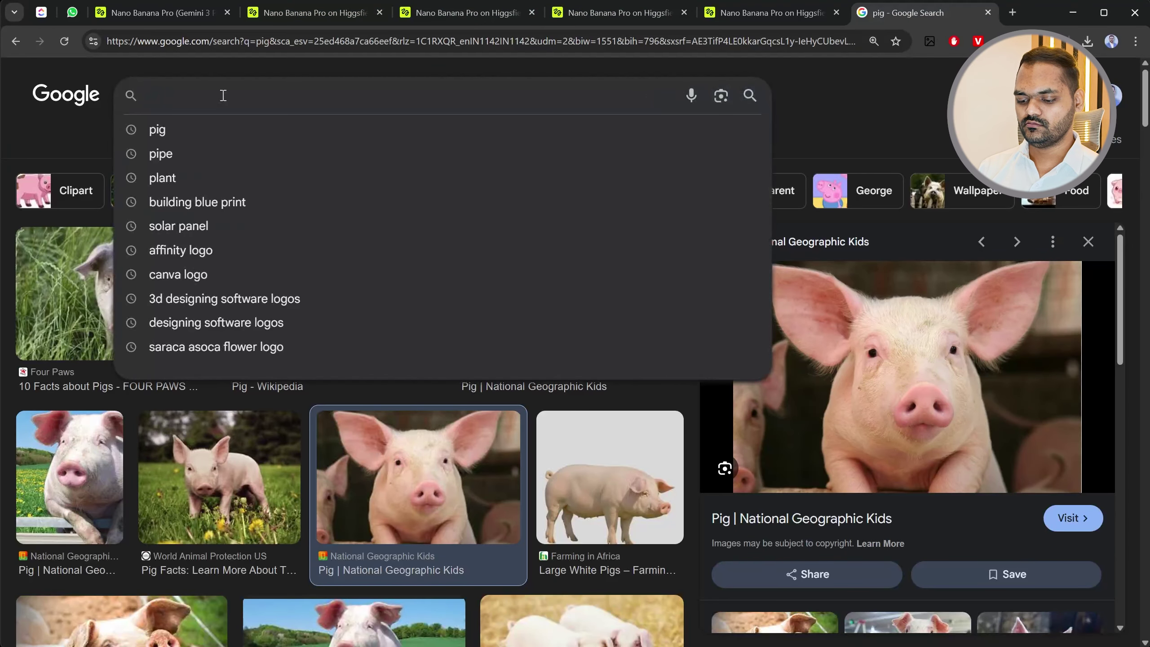
text(socks)
key(Return)
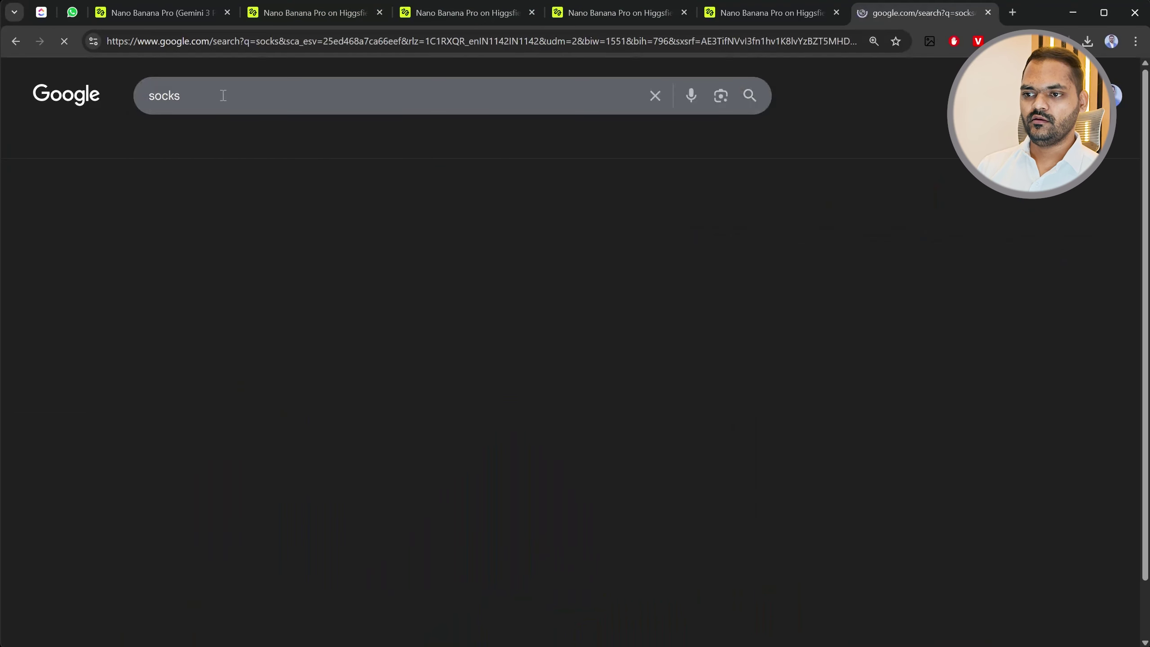
Copy the UnderJeans ankle socks image and paste it into the Nano Banana Pro prompt as the fourth reference.
click(346, 290)
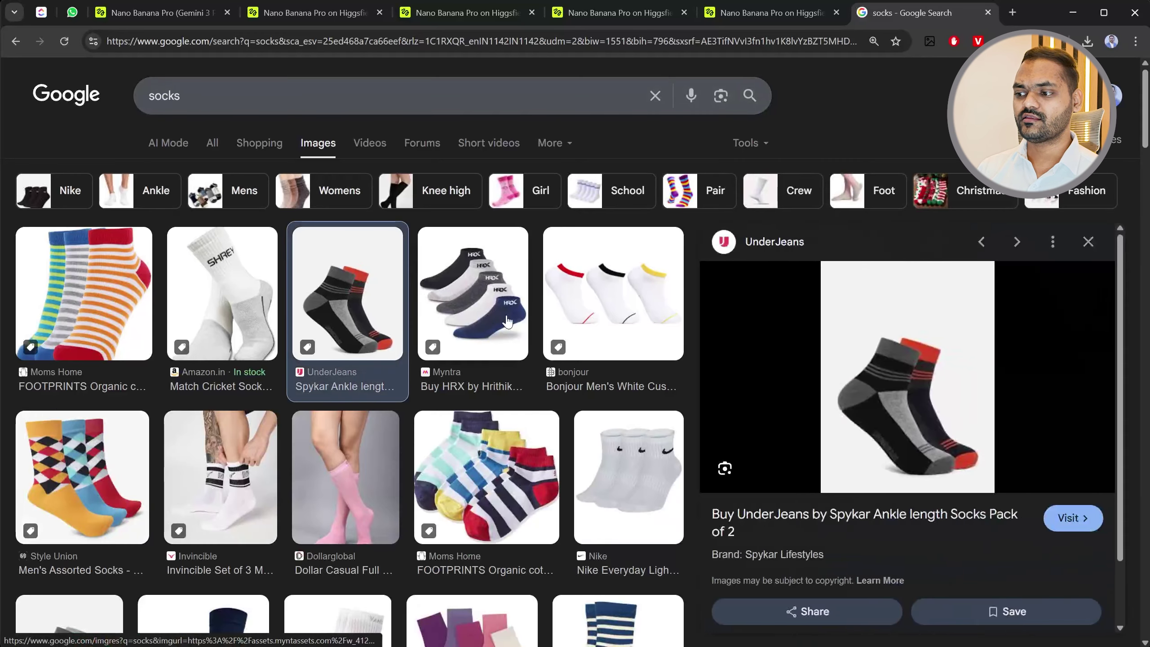
right_click(864, 362)
click(927, 233)
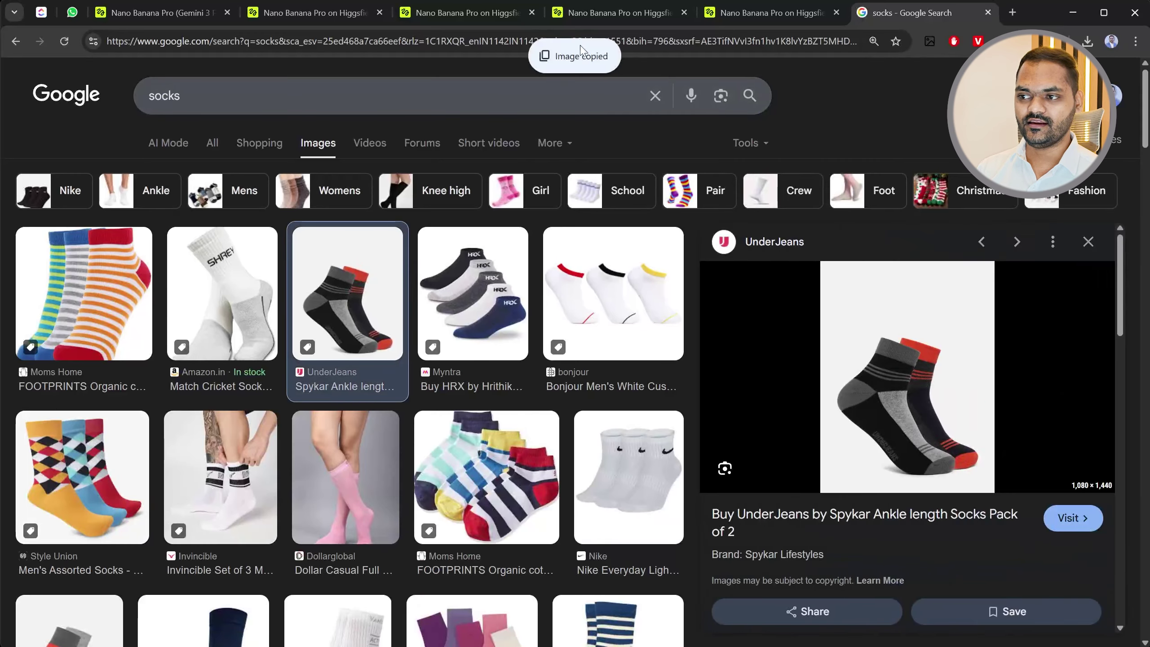
click(594, 13)
key(ctrl+v)
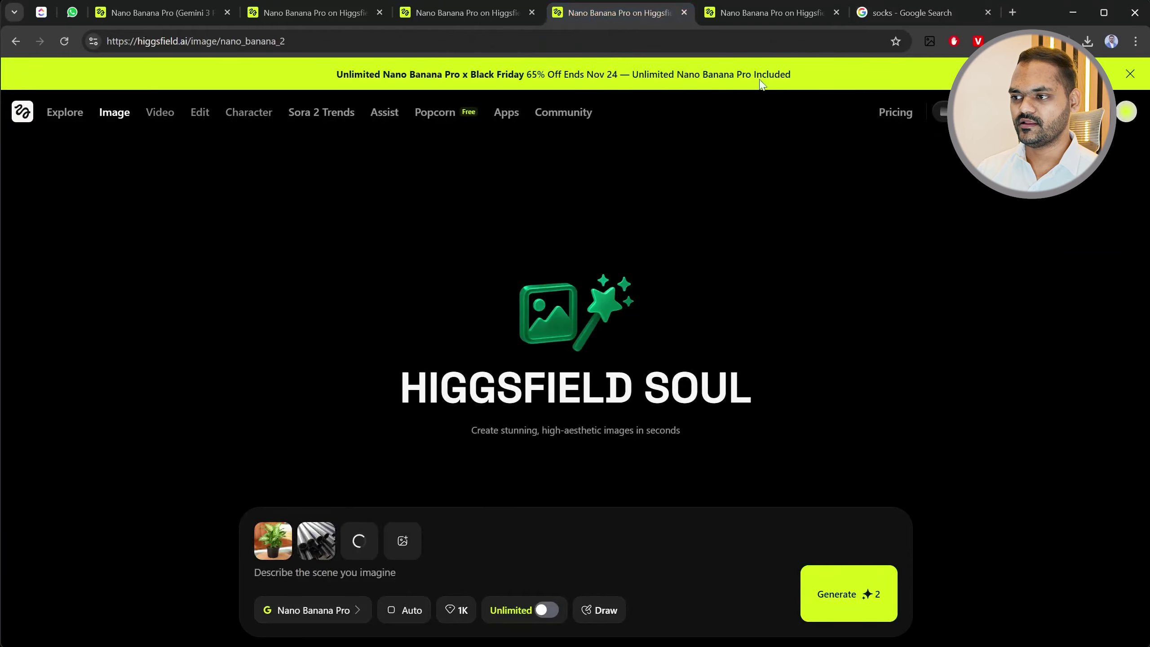
click(889, 12)
right_click(846, 352)
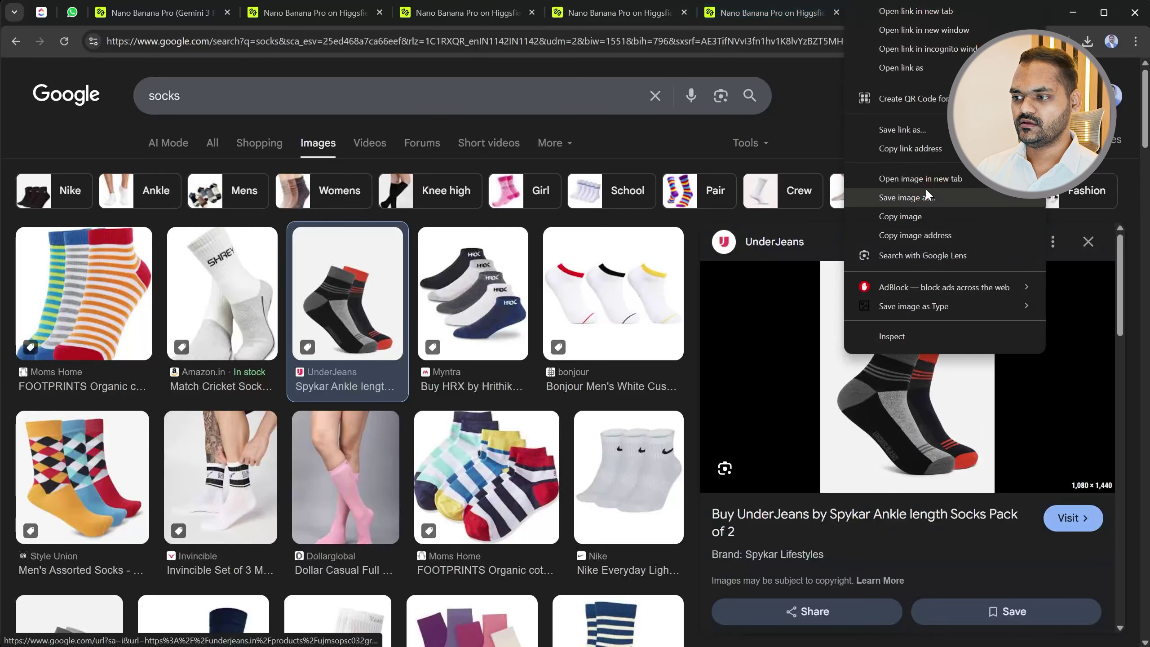
click(902, 217)
click(598, 14)
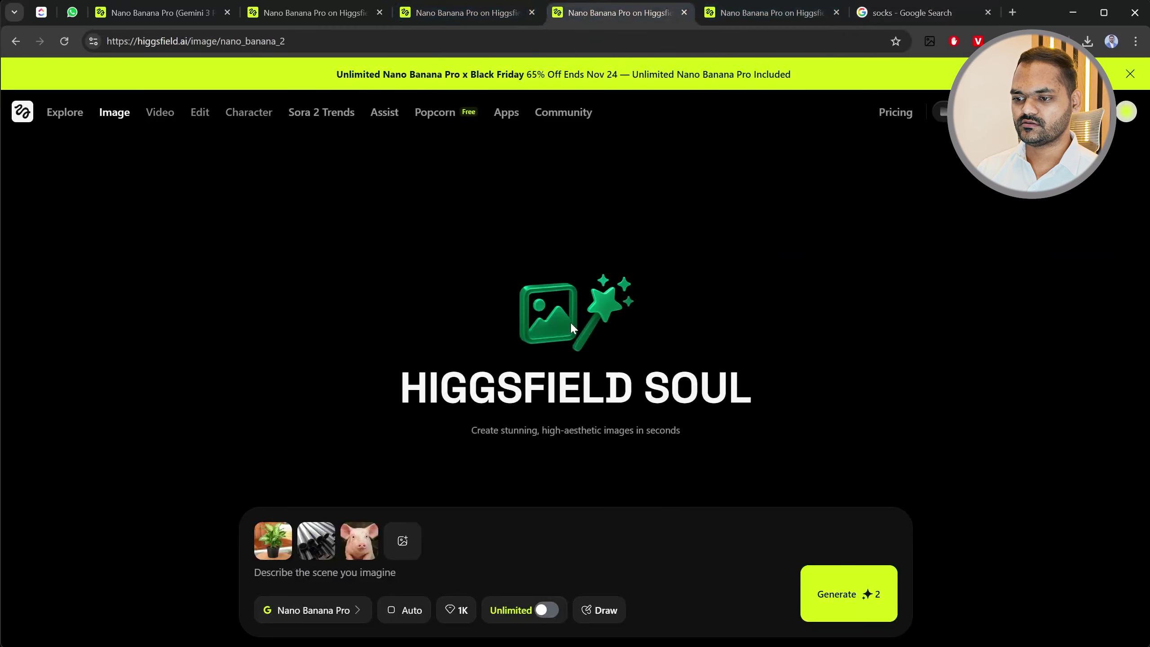
key(ctrl+v)
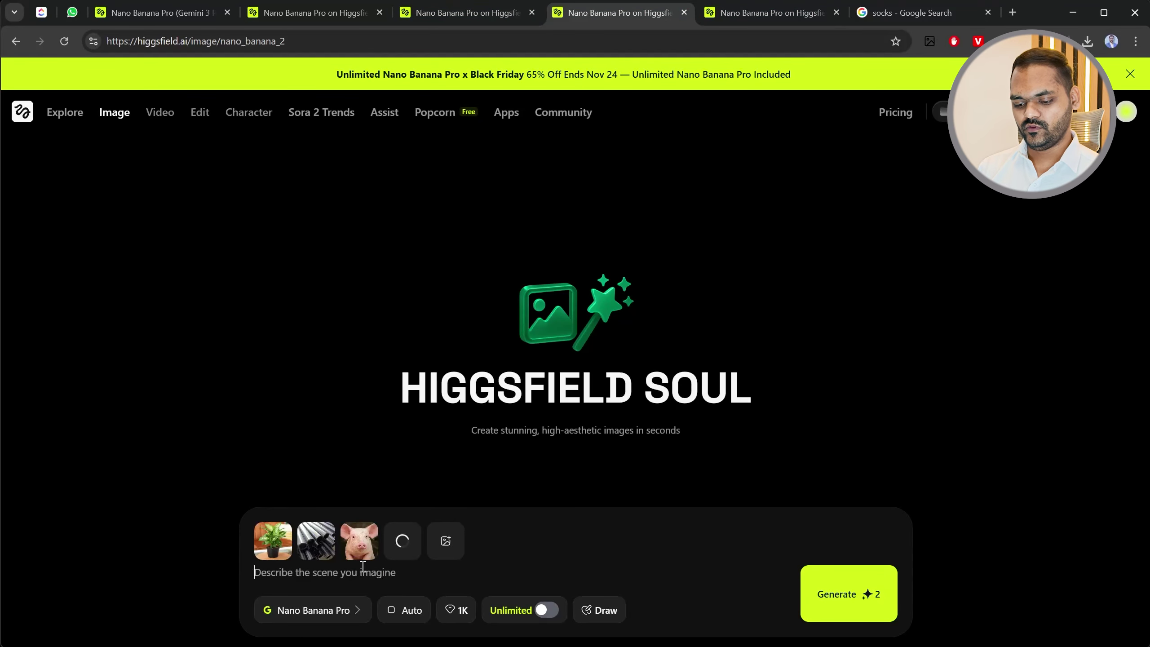
Write "generate an image including this reference" in the prompt, correcting the misspelled last word.
text(g)
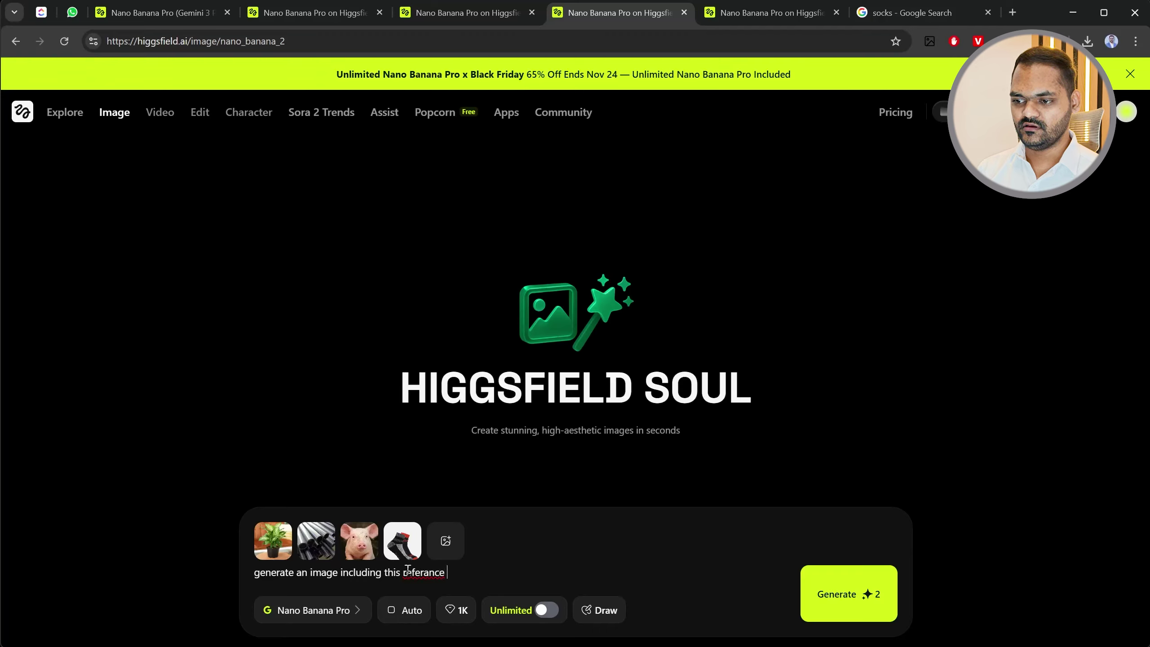
right_click(431, 575)
click(457, 264)
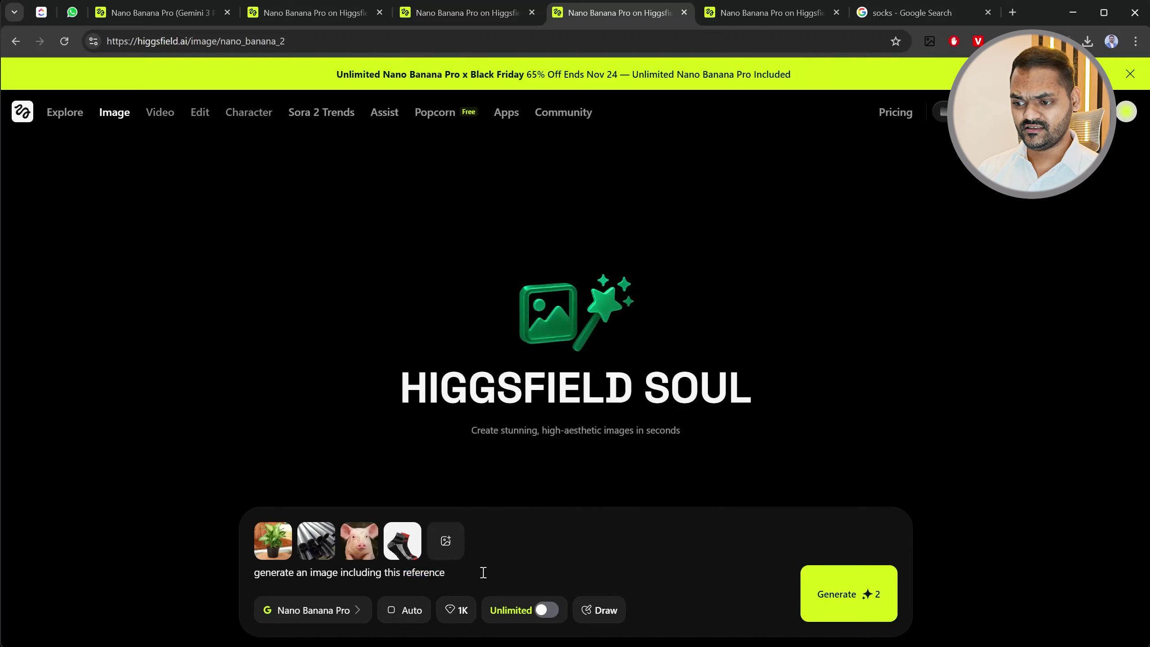
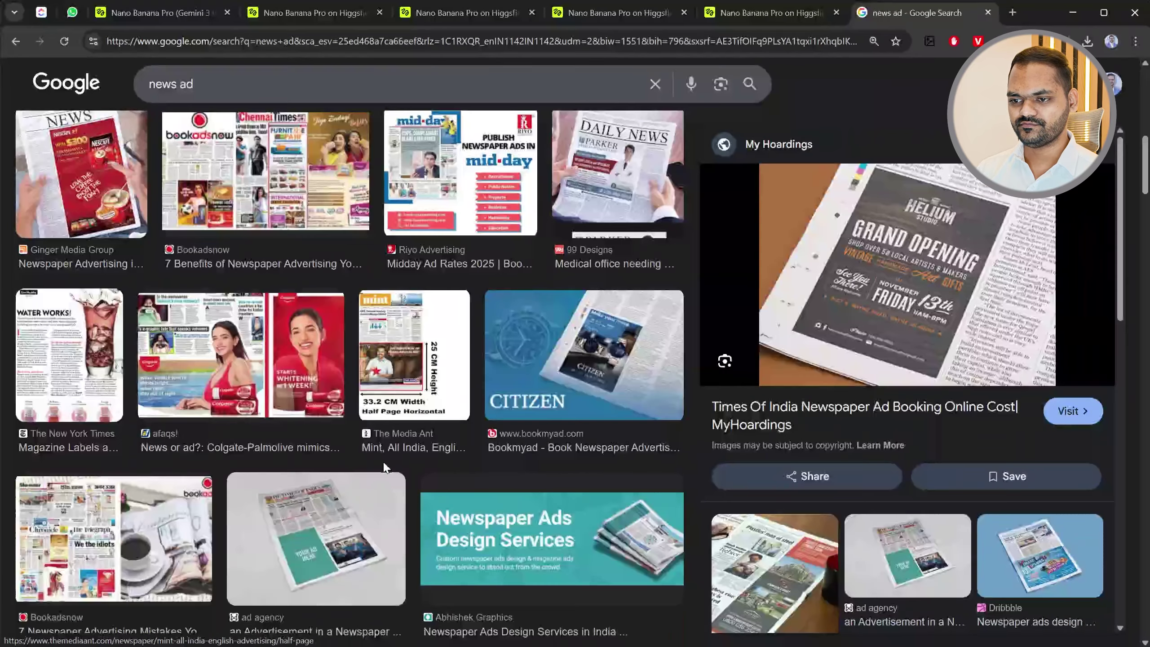
Shorten the "news ad" query in Google Images to "ad" and run the search.
scroll(290, 182, down, 5)
click(179, 84)
key(BackSpace)
key(BackSpace)
key(BackSpace)
key(BackSpace)
key(BackSpace)
key(Return)
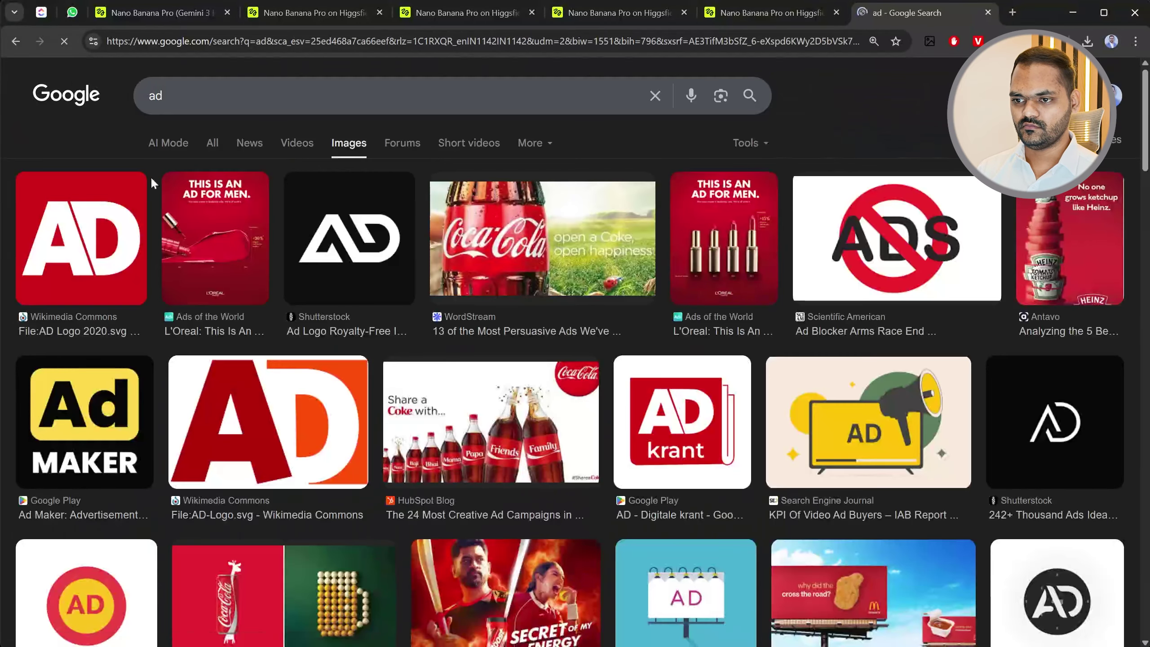
Extend the query to "ad banner" and search the images again.
click(196, 100)
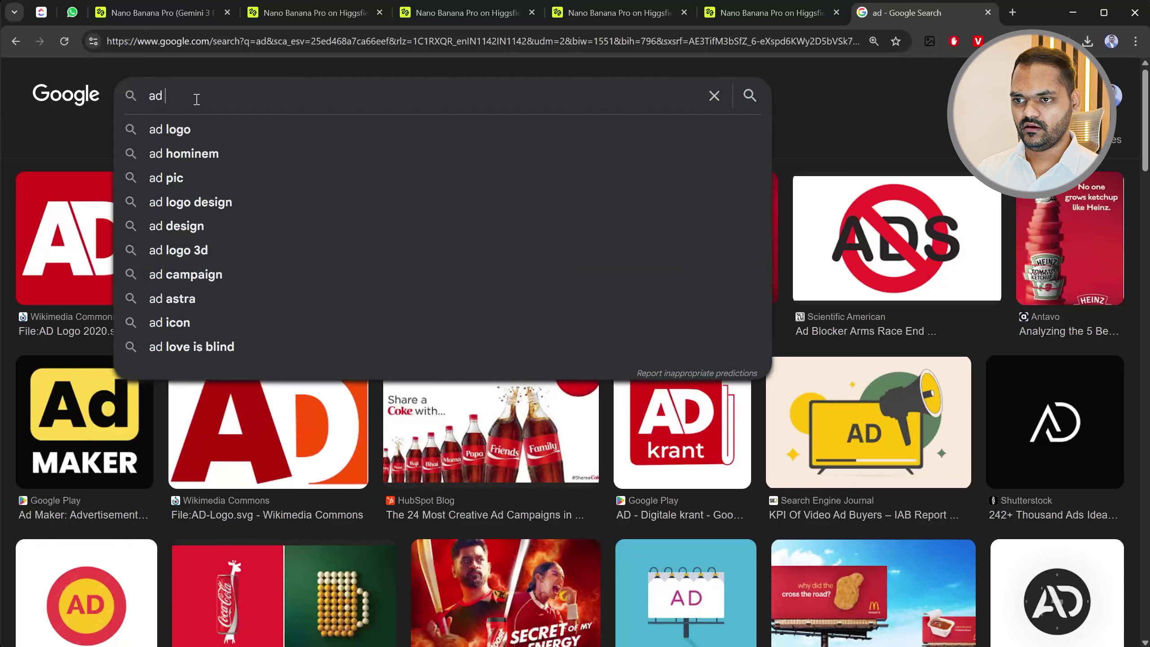
text(banner)
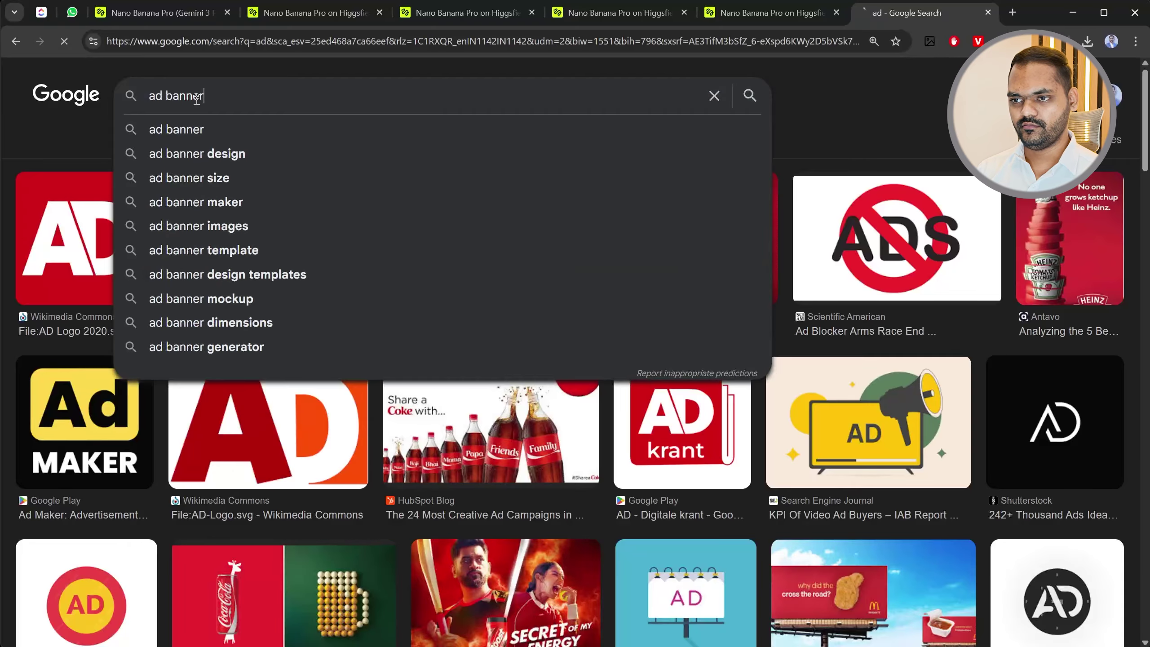
key(Return)
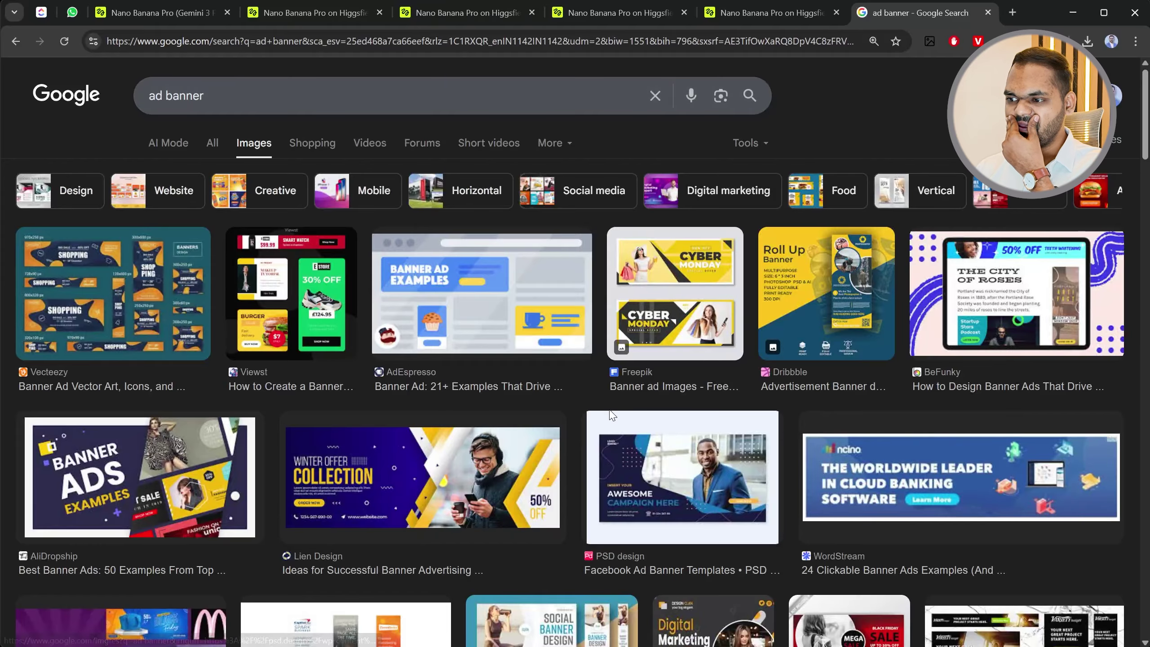
Find the purple PosterMyWall "We Build Website" banner among the results and copy its image.
scroll(607, 419, down, 4)
scroll(609, 419, down, 4)
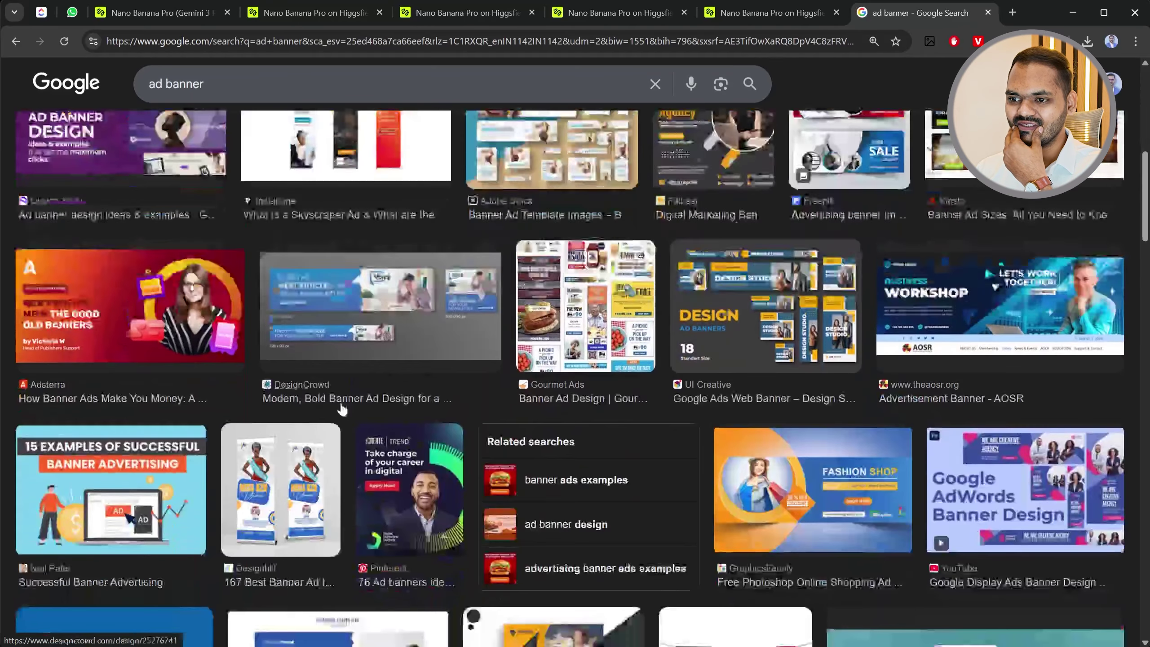
scroll(636, 374, down, 4)
scroll(475, 412, down, 4)
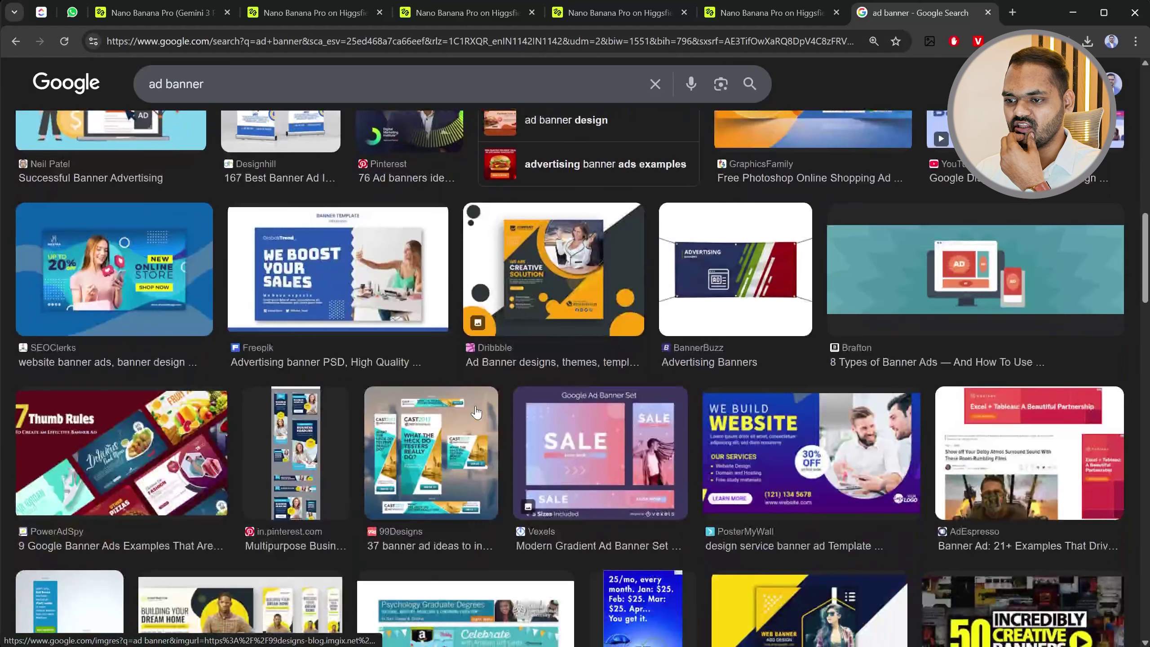
click(860, 339)
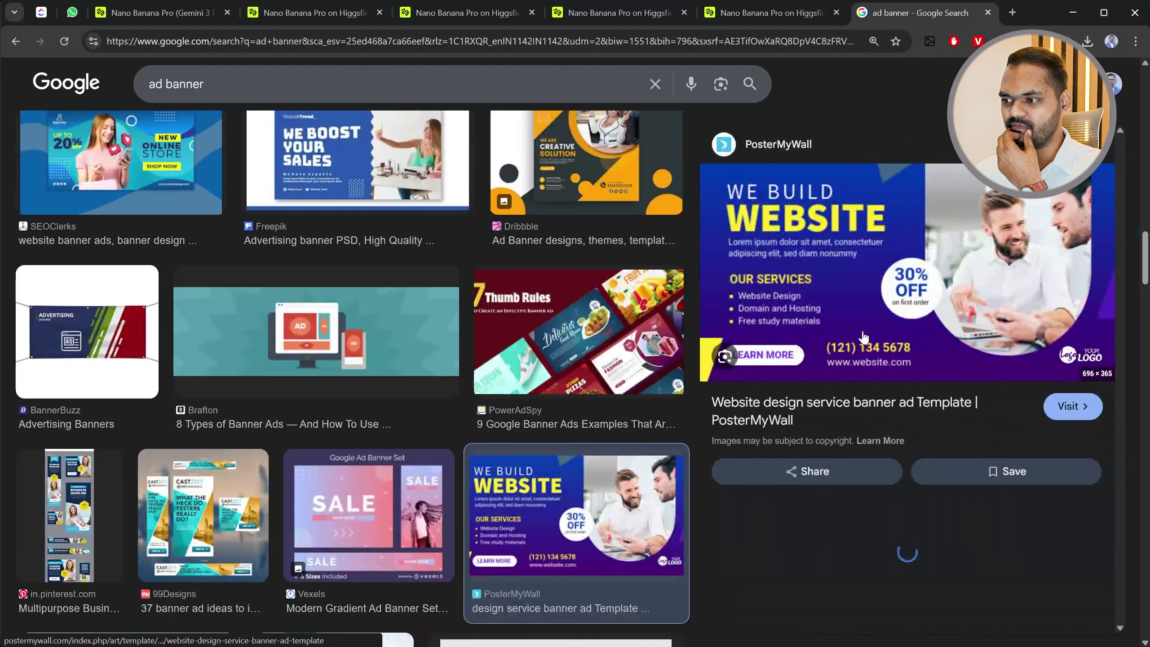
right_click(824, 254)
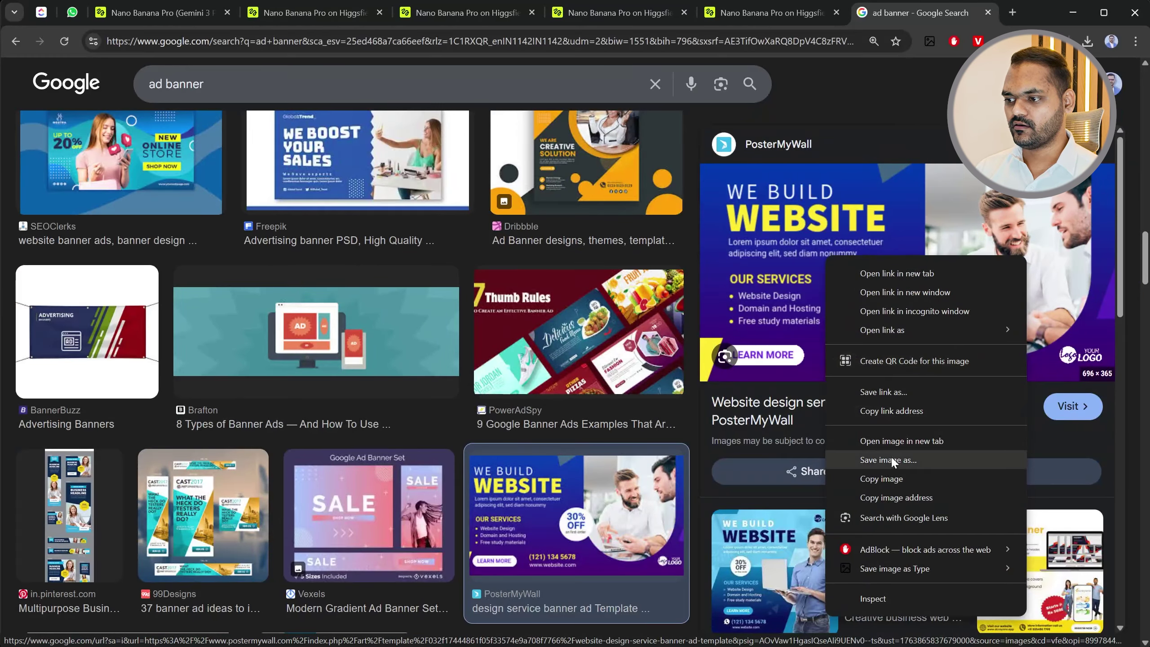
click(887, 479)
Open the related blue PosterMyWall "We Build Website" banner, copy its image and browse further results.
scroll(675, 460, down, 5)
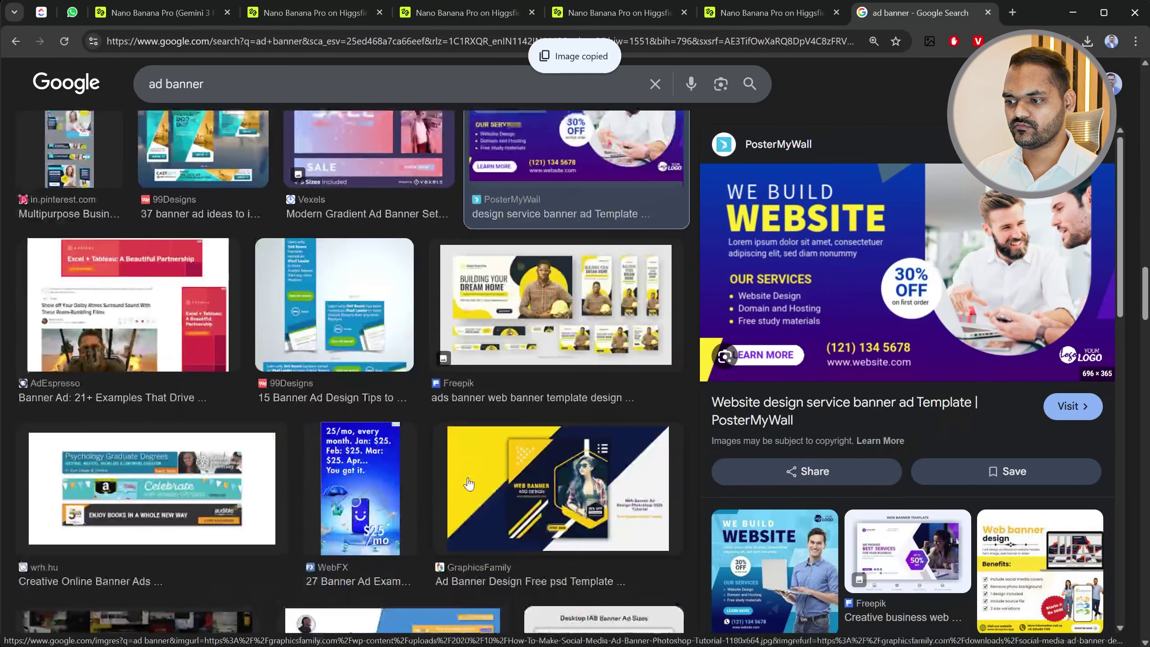
click(778, 553)
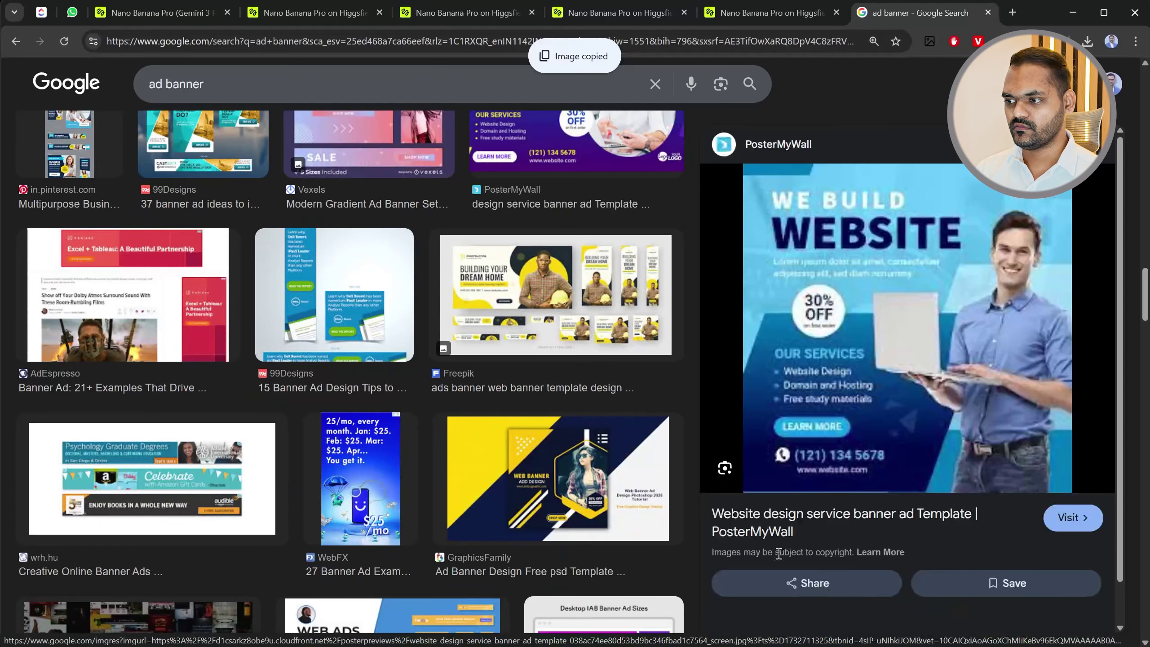
right_click(856, 278)
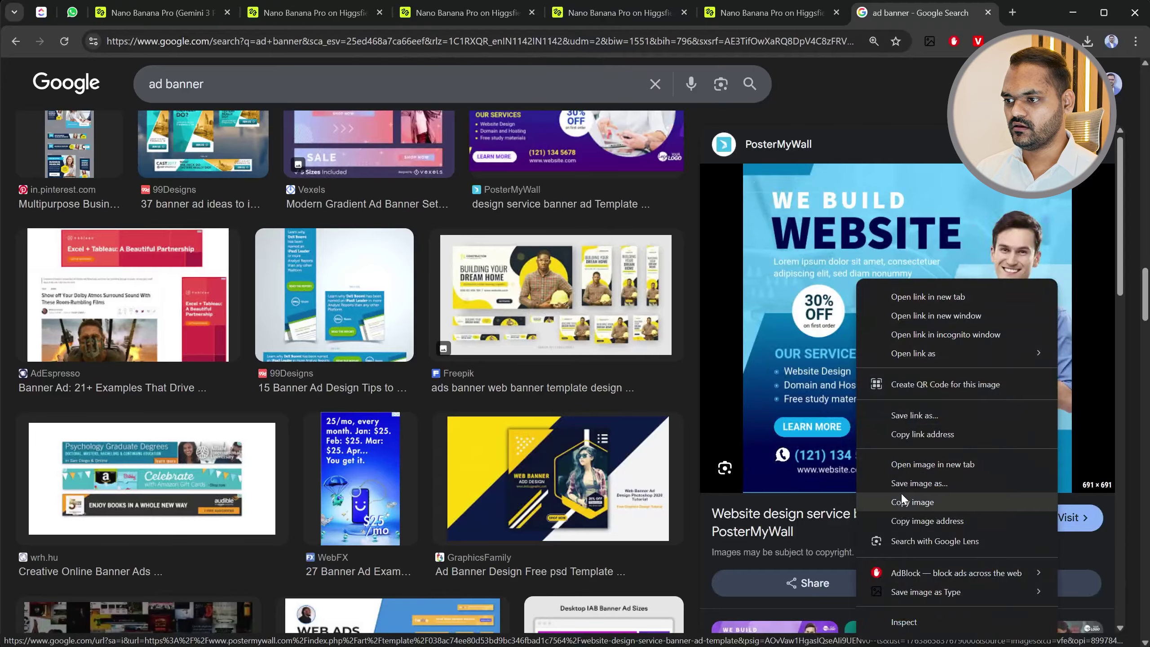
scroll(397, 480, down, 3)
scroll(397, 480, down, 6)
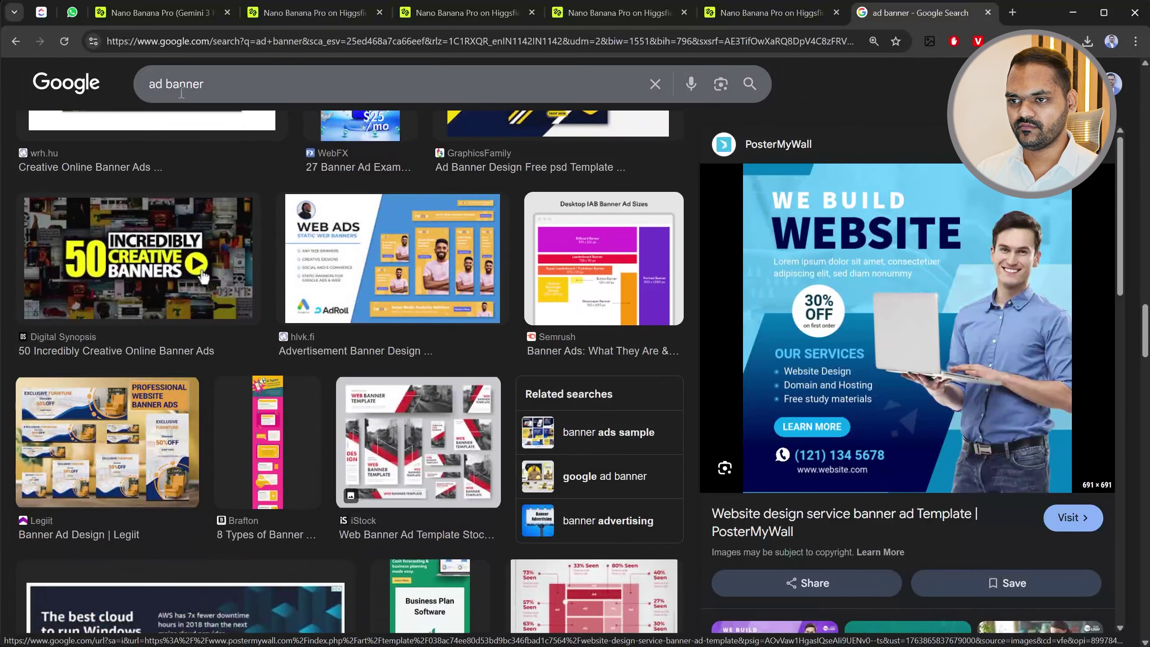
Replace "ad" with "zomatop" in the image search query and run the search.
click(162, 85)
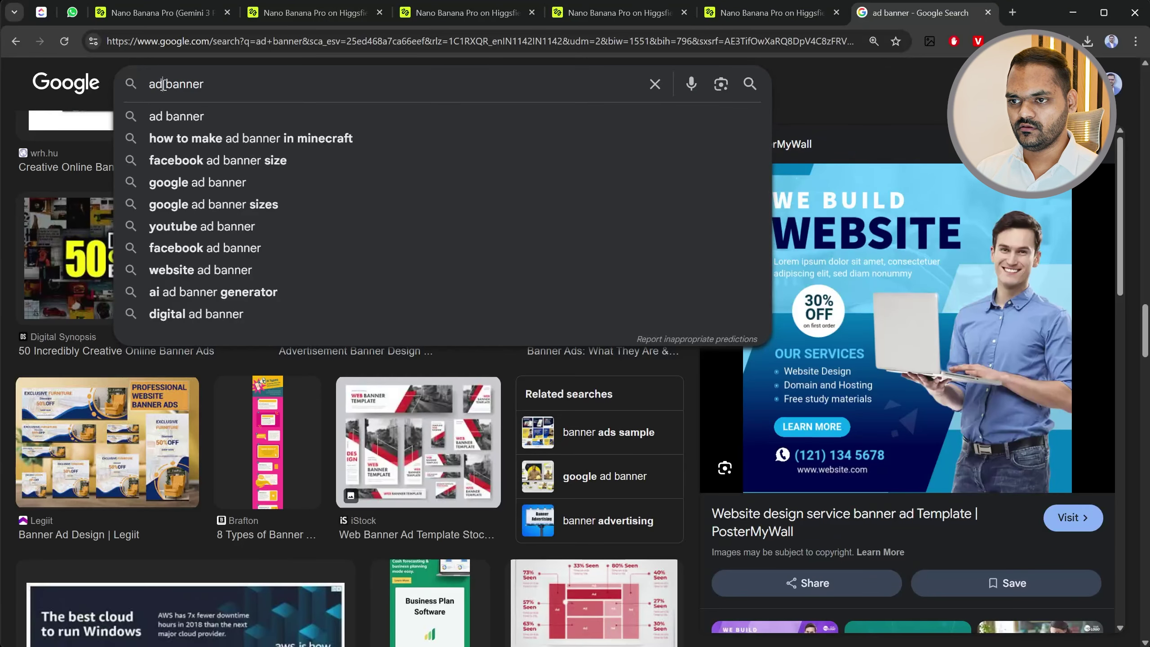
key(BackSpace)
key(BackSpace)
text(zomatop)
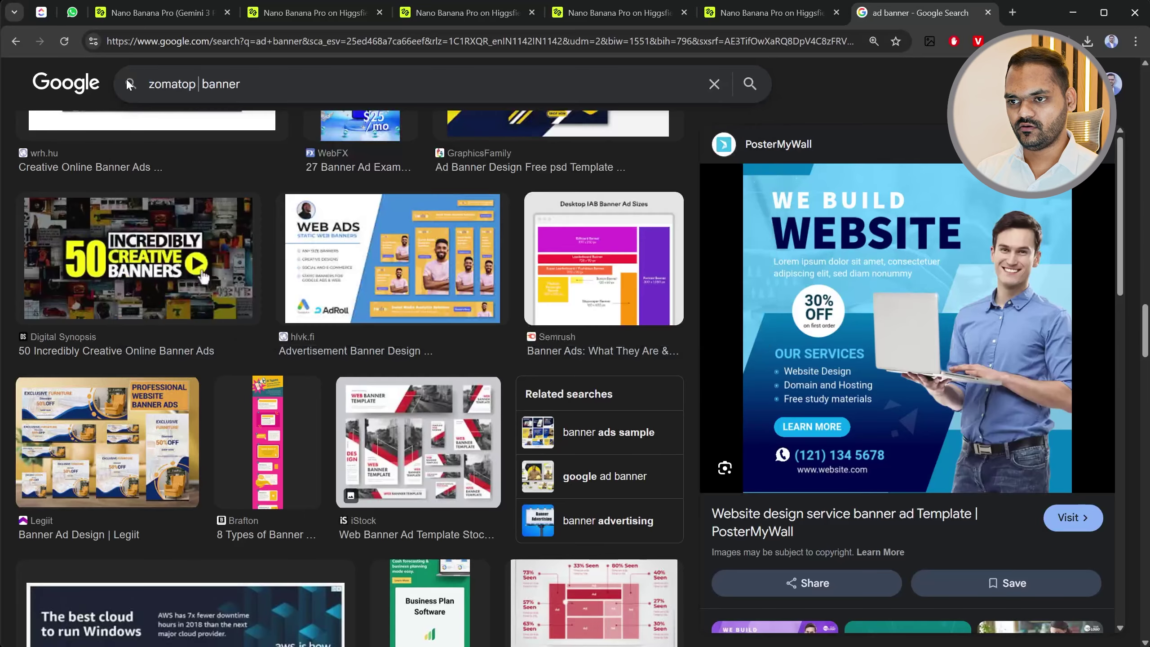
key(Return)
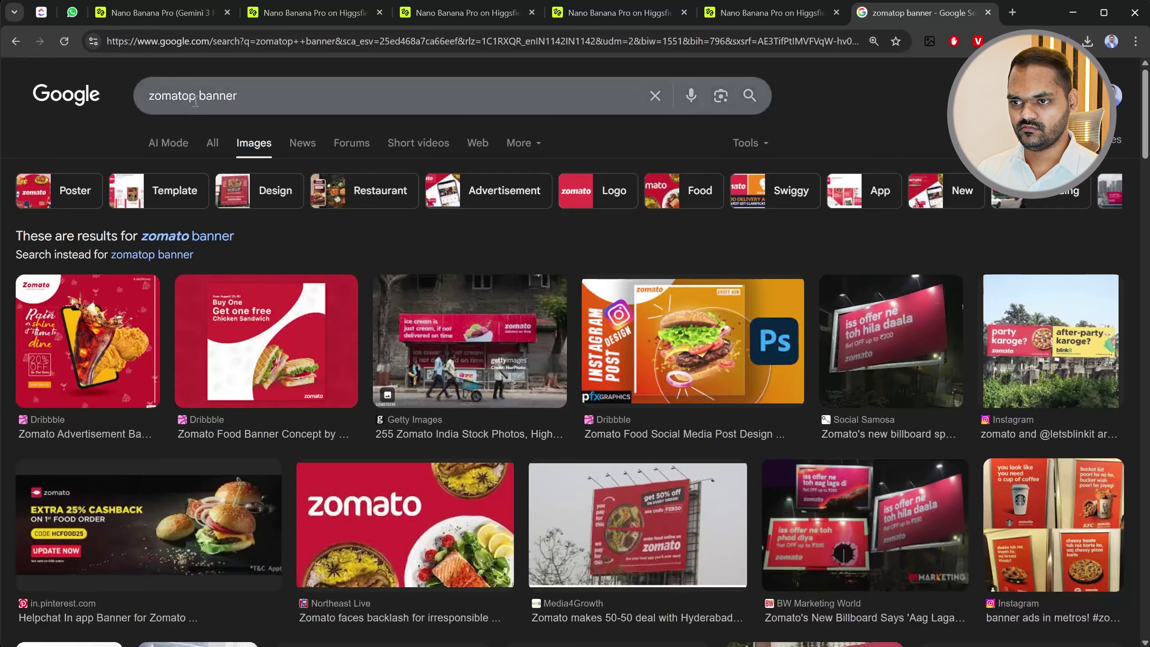
Correct the query to "zomato ad banner" and search the images again.
click(195, 101)
key(BackSpace)
text(a)
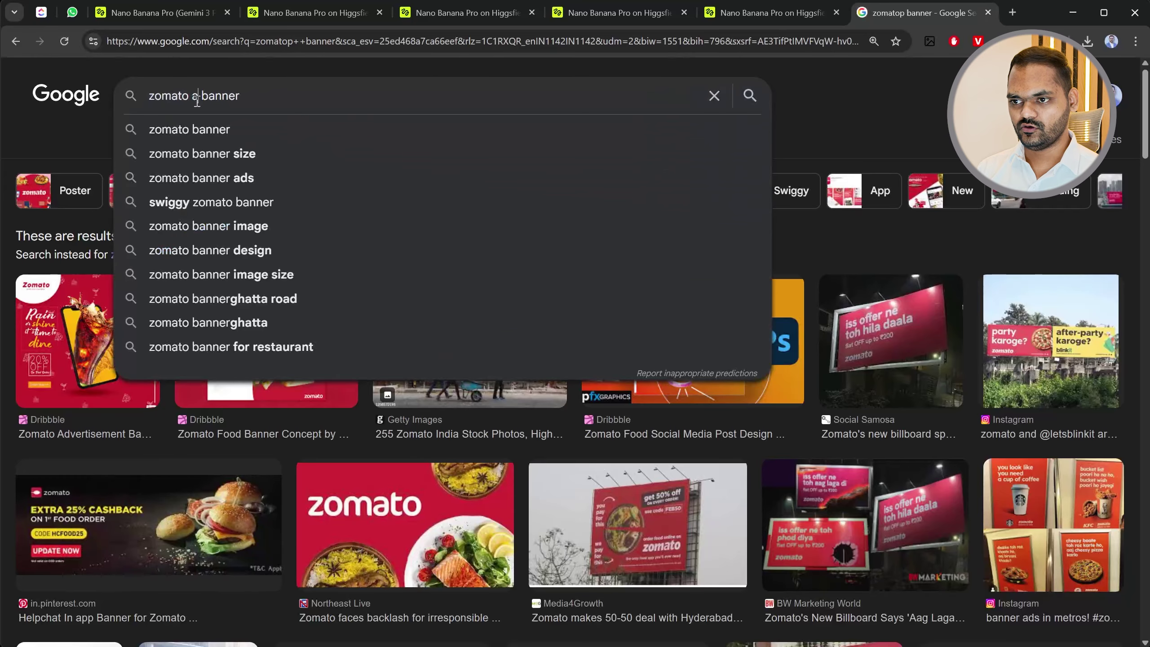
text(d)
key(Return)
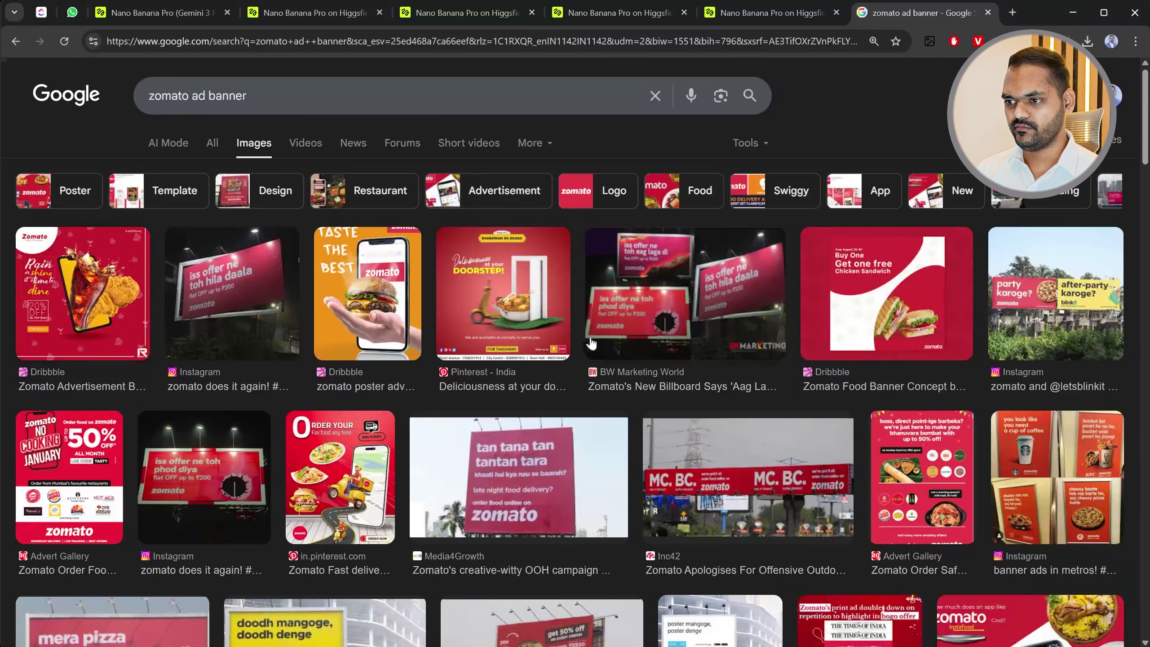
Open Advert Gallery's Zomato "No Cooking January" ad and its source page, and copy the ad image into the empty Higgsfield prompt as reference.
click(62, 491)
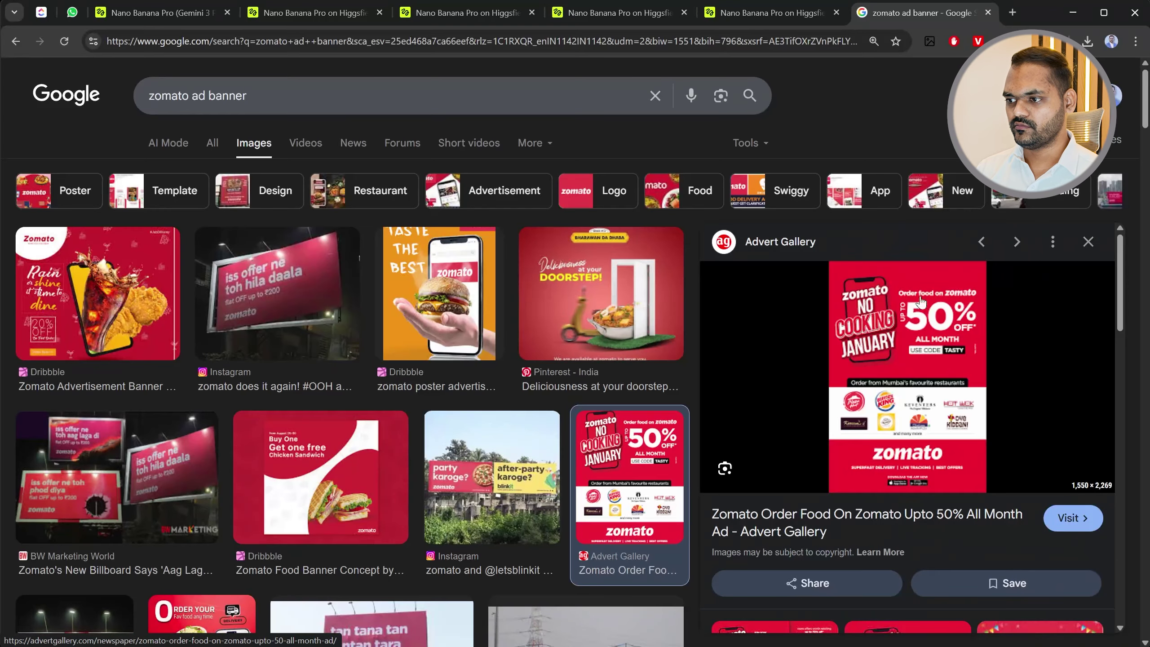
click(1071, 518)
click(812, 17)
right_click(919, 380)
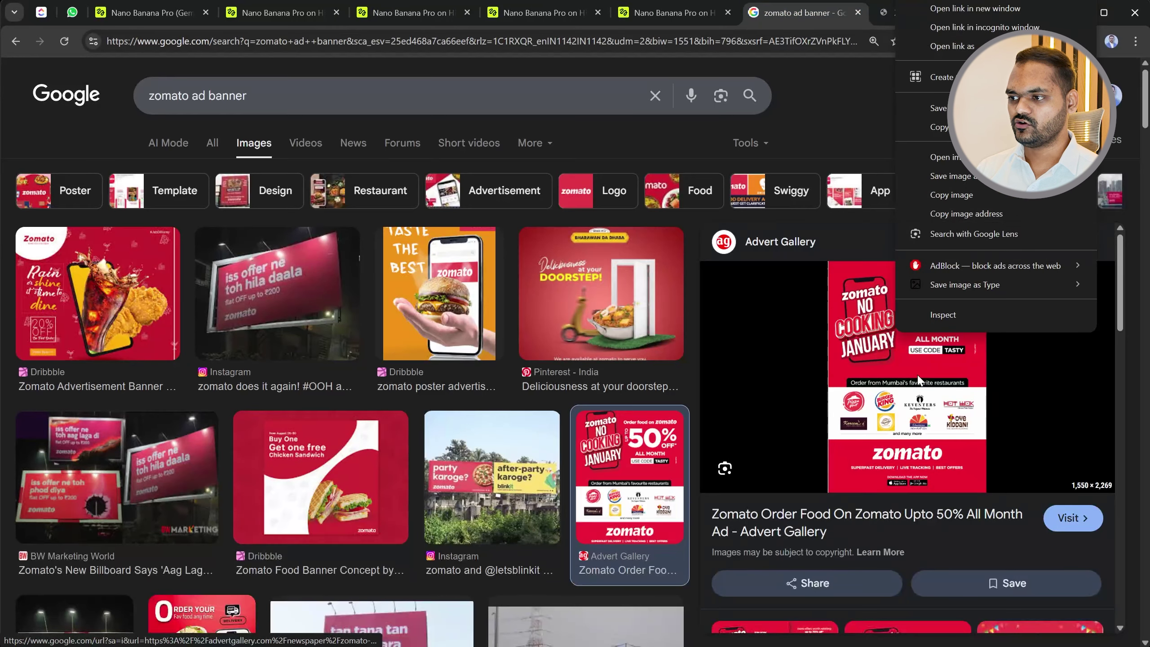
click(946, 195)
click(647, 13)
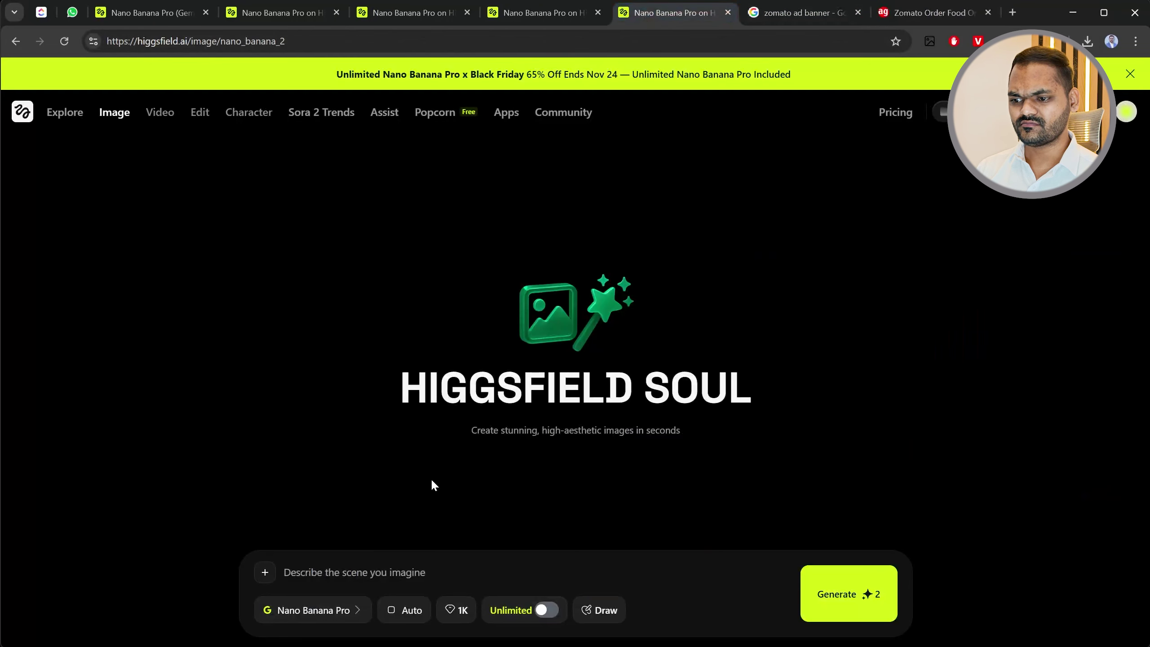
key(ctrl+v)
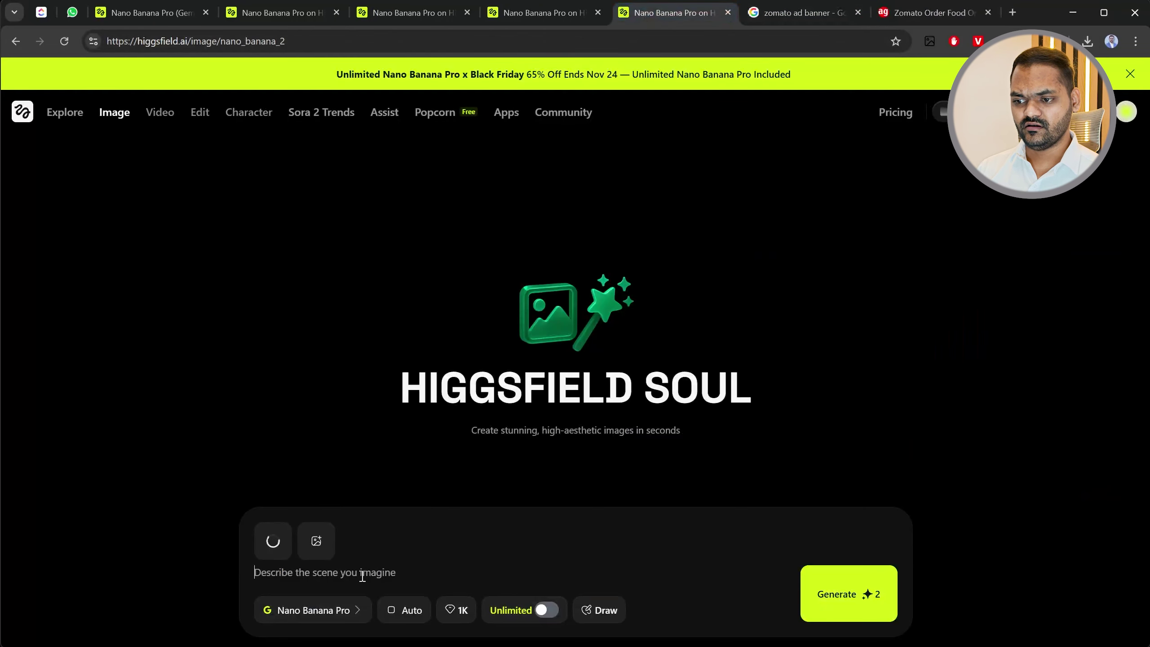
text(ci)
key(BackSpace)
text(conver this image)
key(BackSpace)
key(BackSpace)
key(BackSpace)
key(BackSpace)
key(BackSpace)
key(BackSpace)
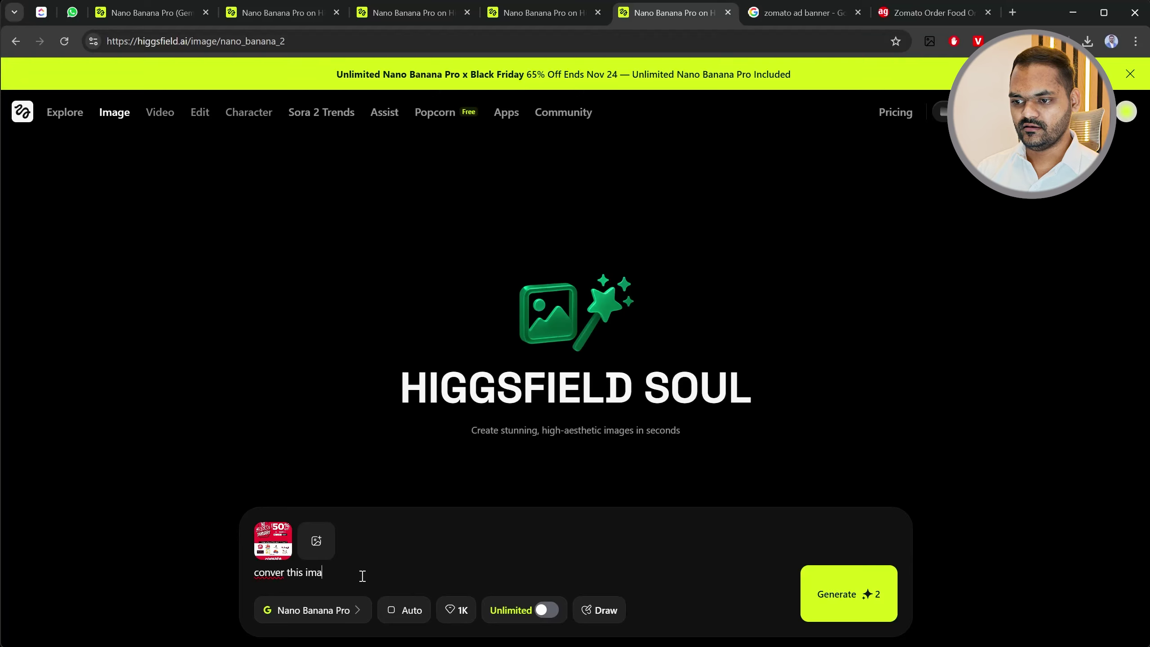
text(ad )
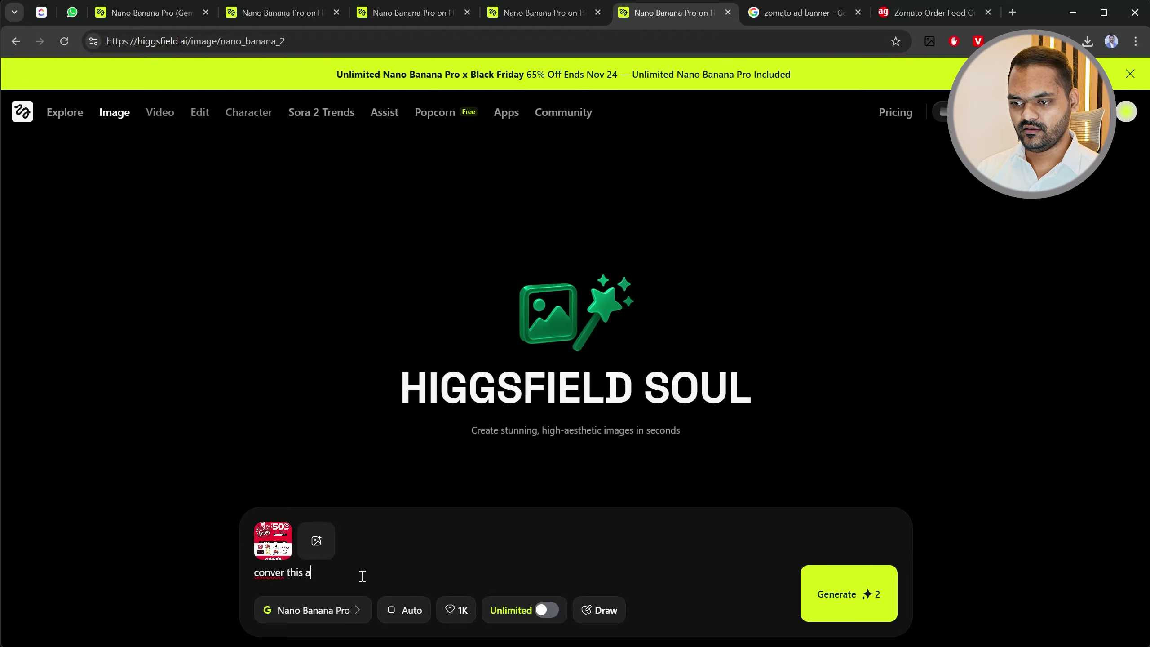
text(in)
key(ctrl+a)
key(BackSpace)
Write the prompt "change the language of this design into hindi." and generate two images from it.
text(chang)
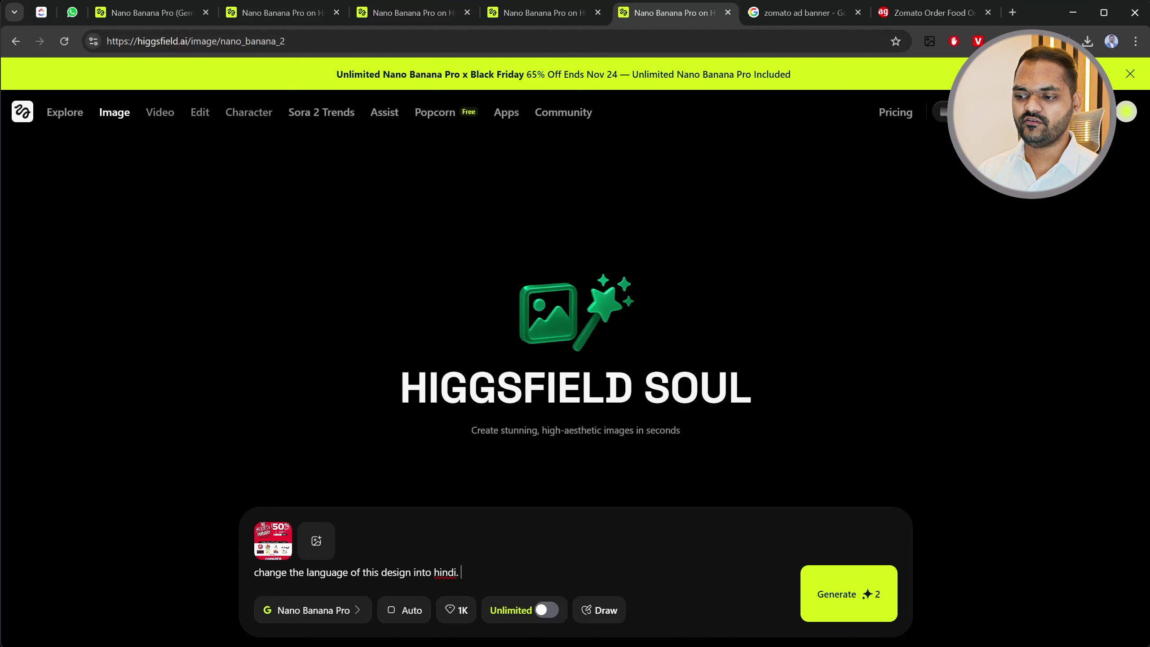
click(827, 609)
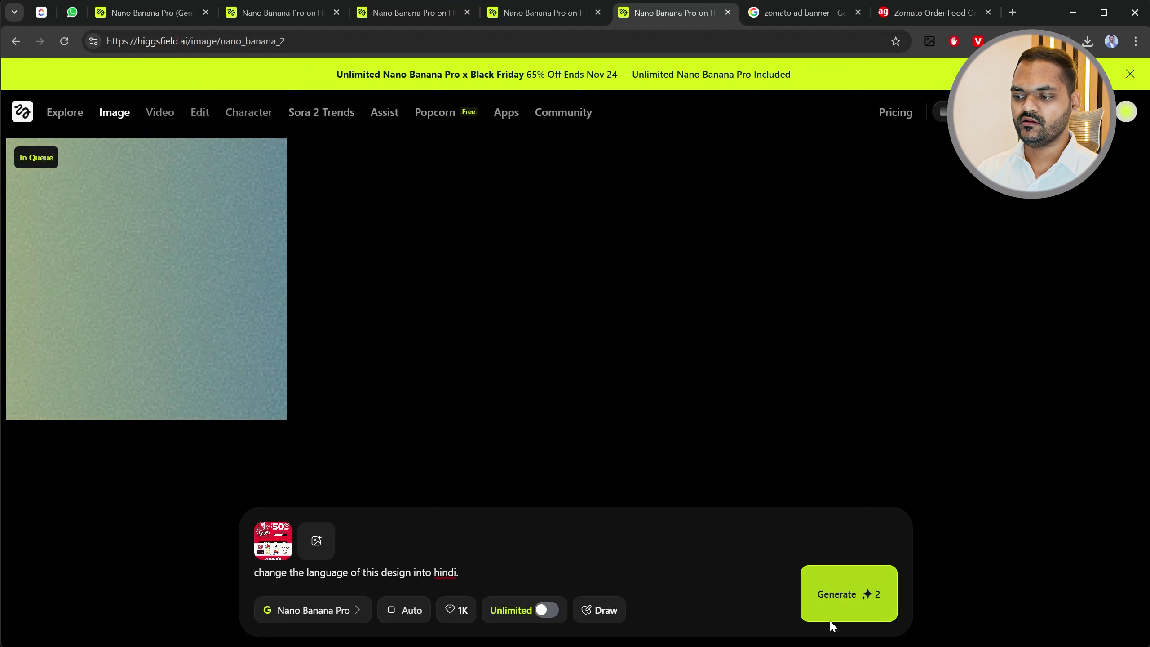
click(839, 604)
Inspect both multi-reference results with the plant, pipes, pig, socks and baby, enlarging the second one.
click(554, 12)
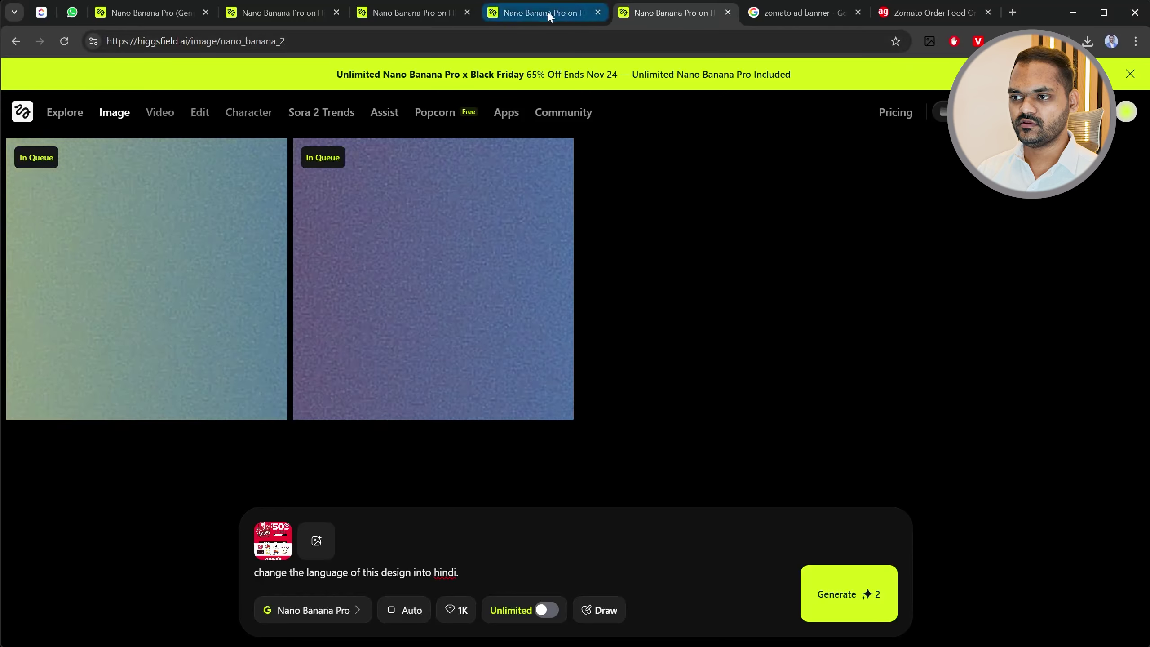
click(139, 301)
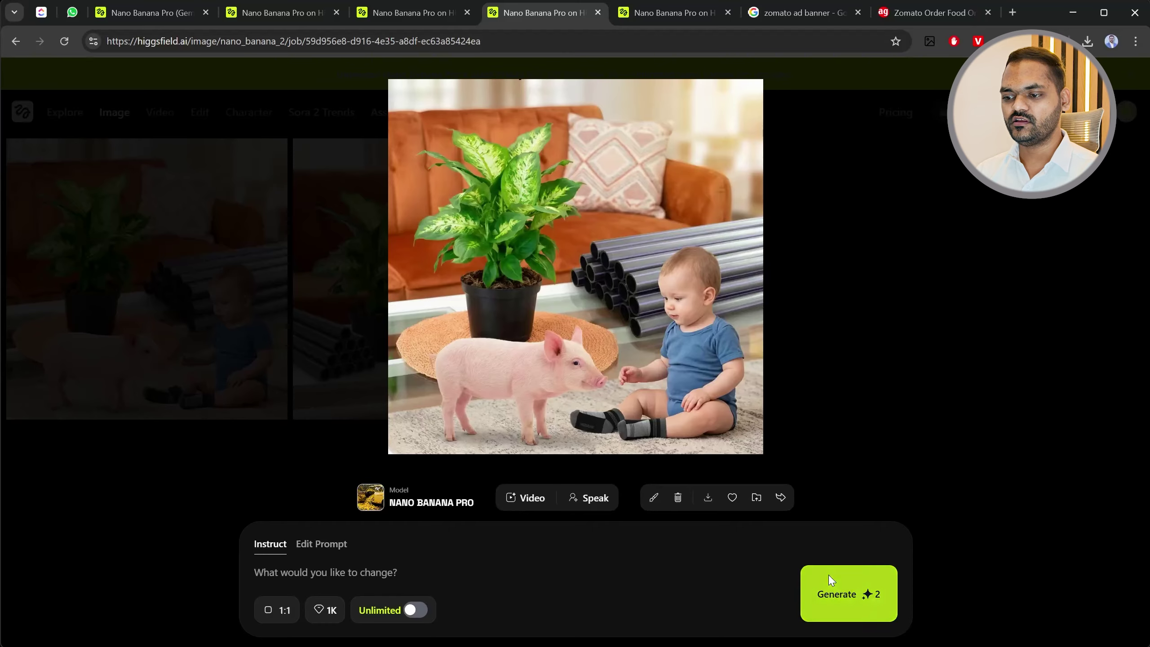
click(274, 199)
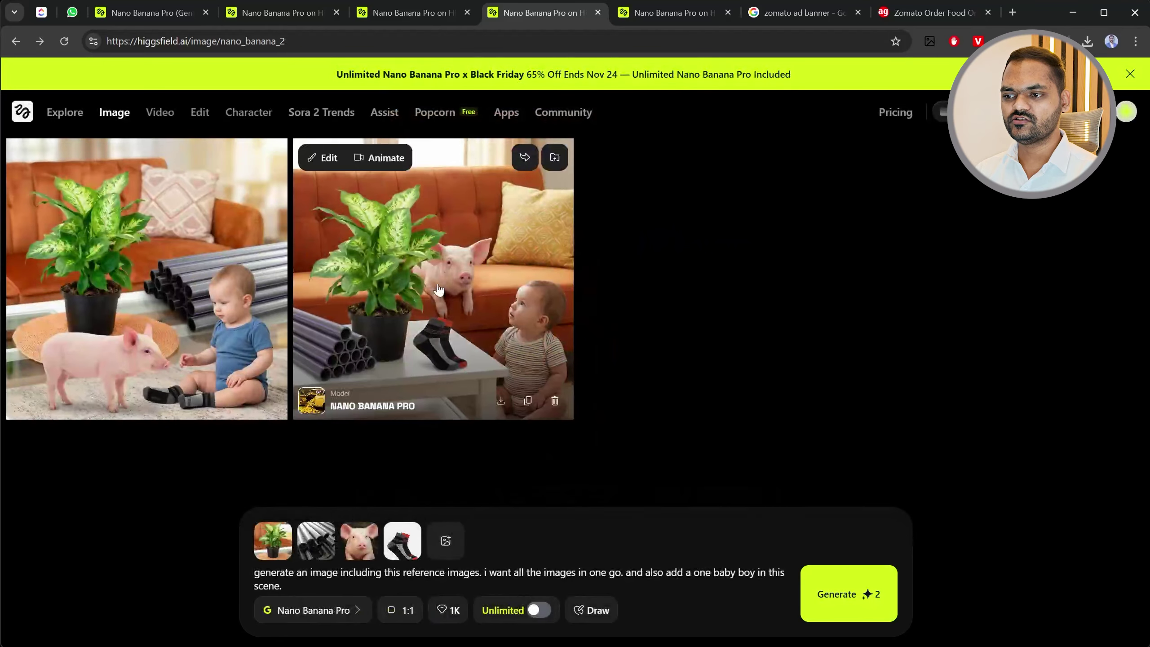
click(453, 308)
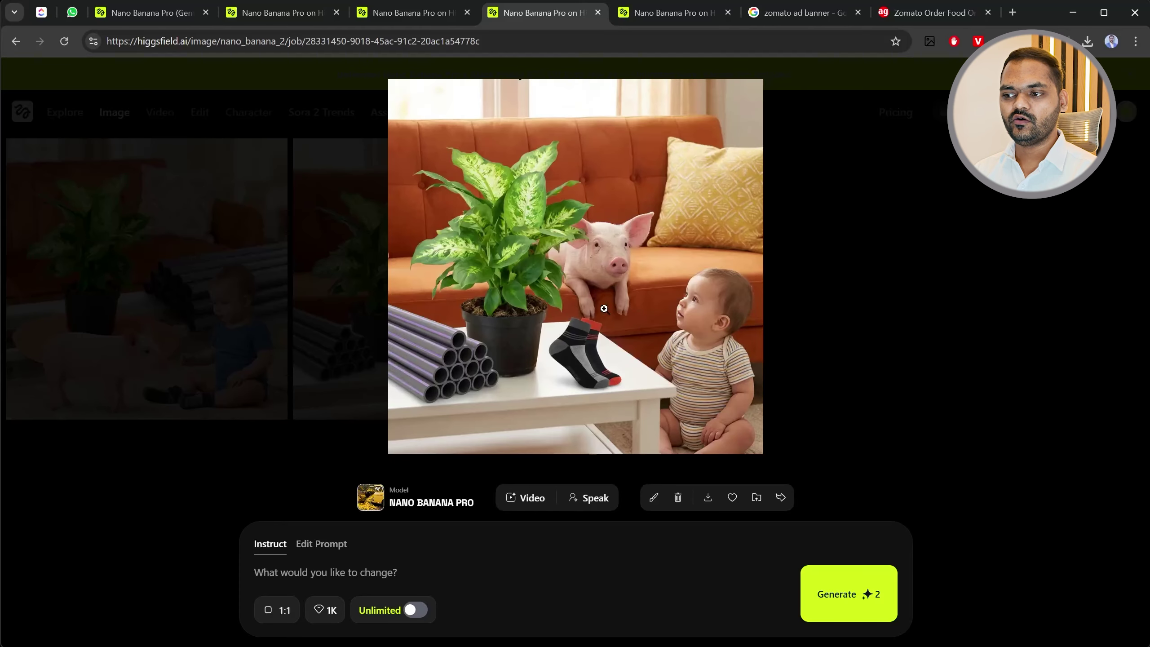
click(604, 282)
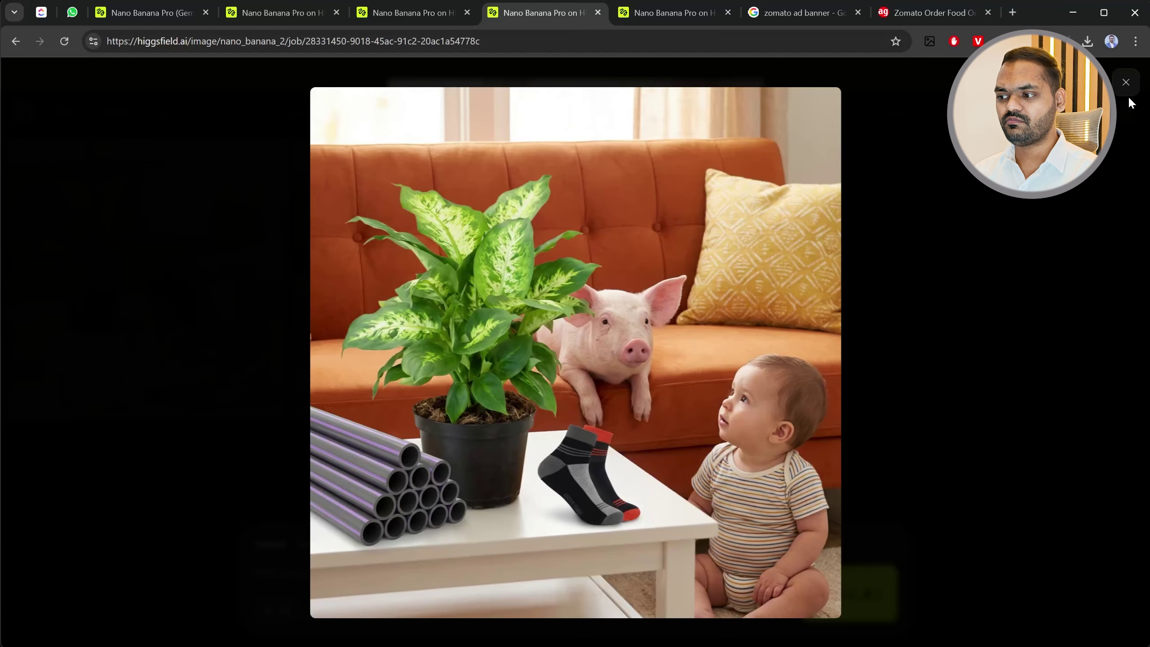
click(1126, 84)
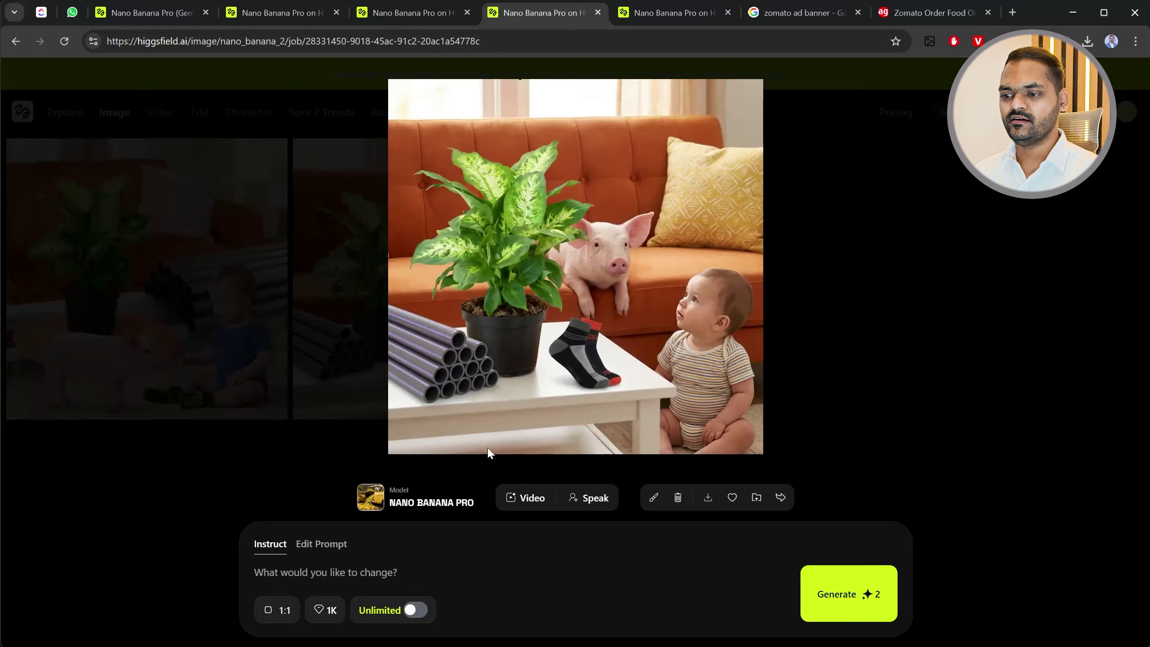
Return to the Hindi Zomato ad results and inspect the first generated image.
click(645, 14)
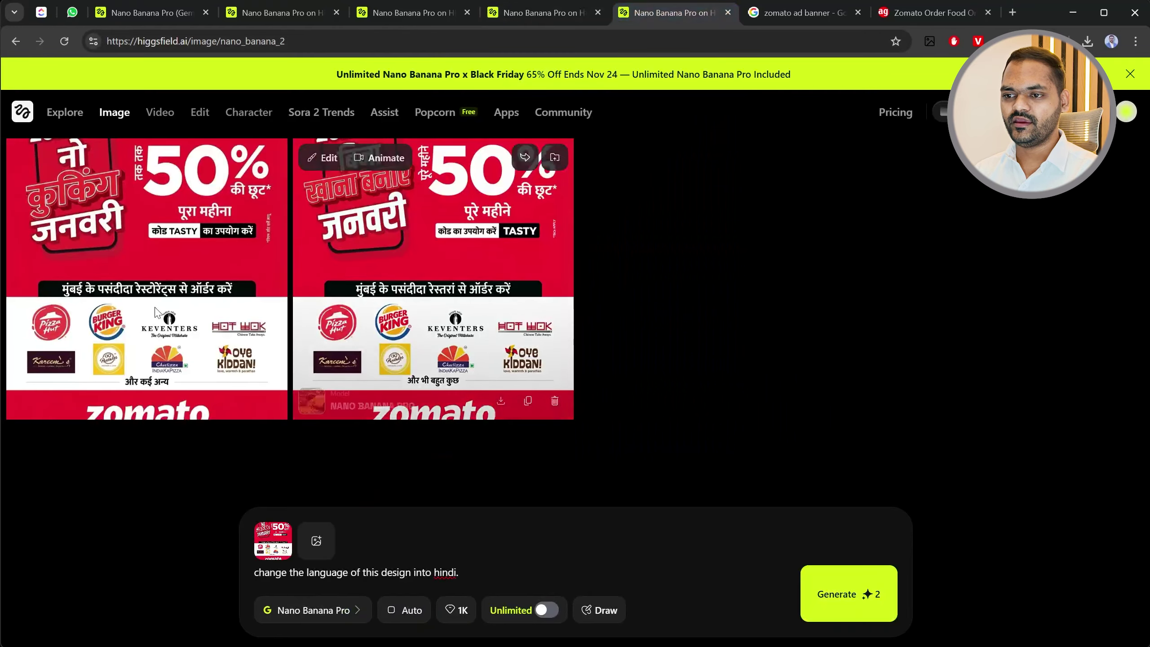
click(134, 308)
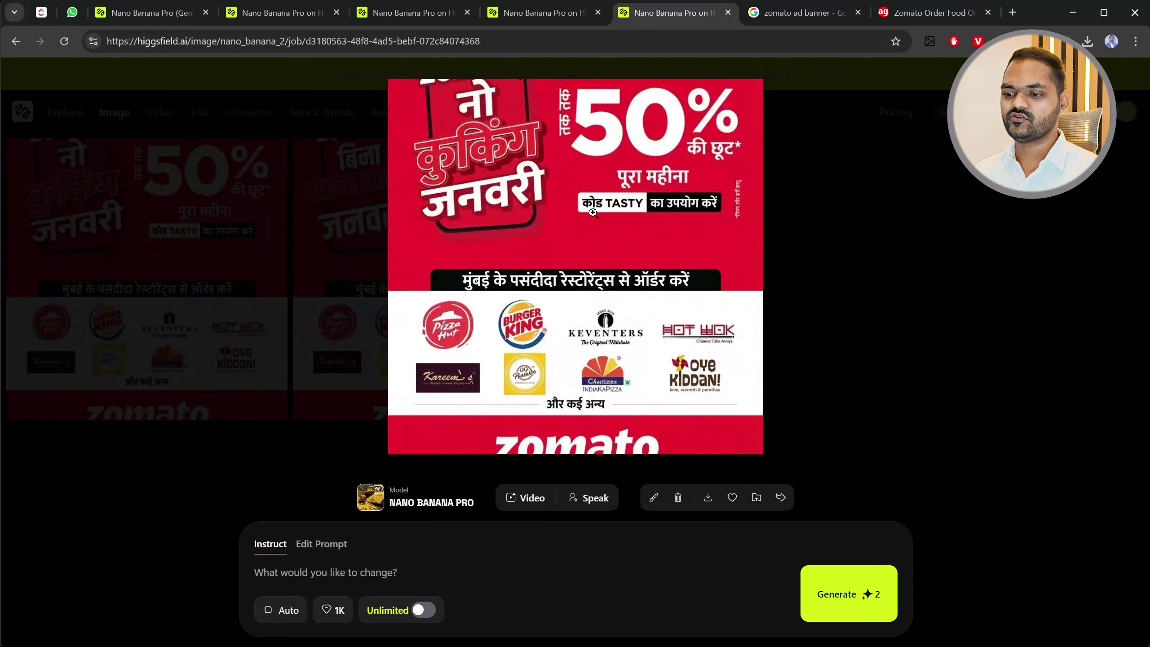
key(Escape)
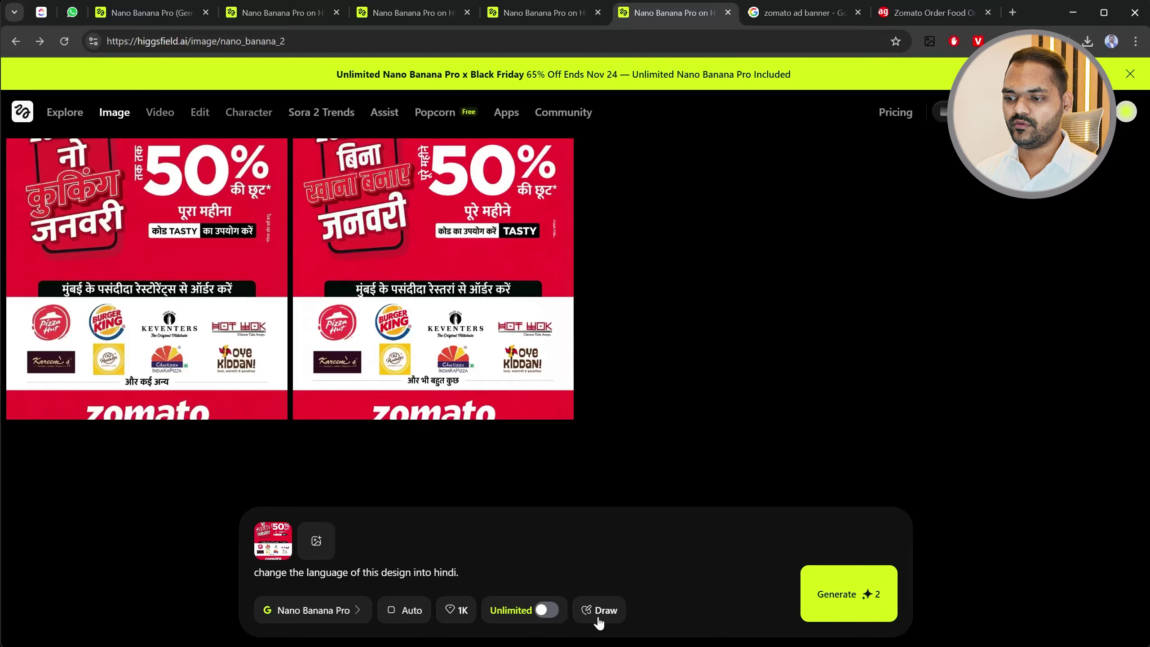
Set the aspect ratio to 9:16 and generate the Hindi version of the ad again.
click(408, 617)
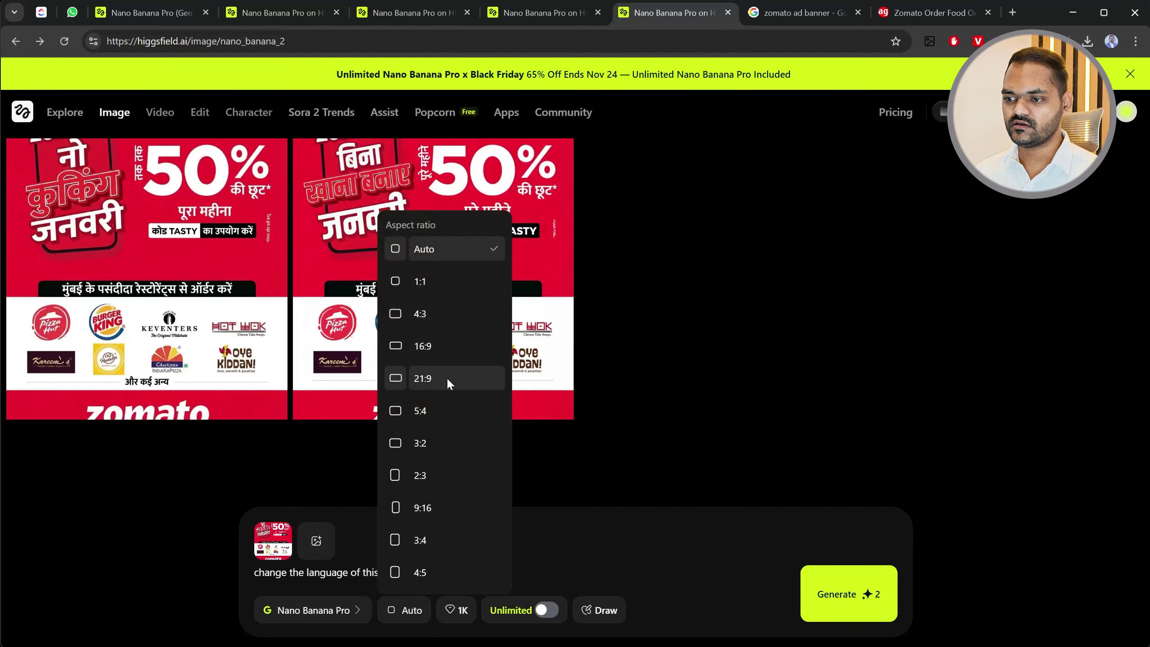
click(430, 508)
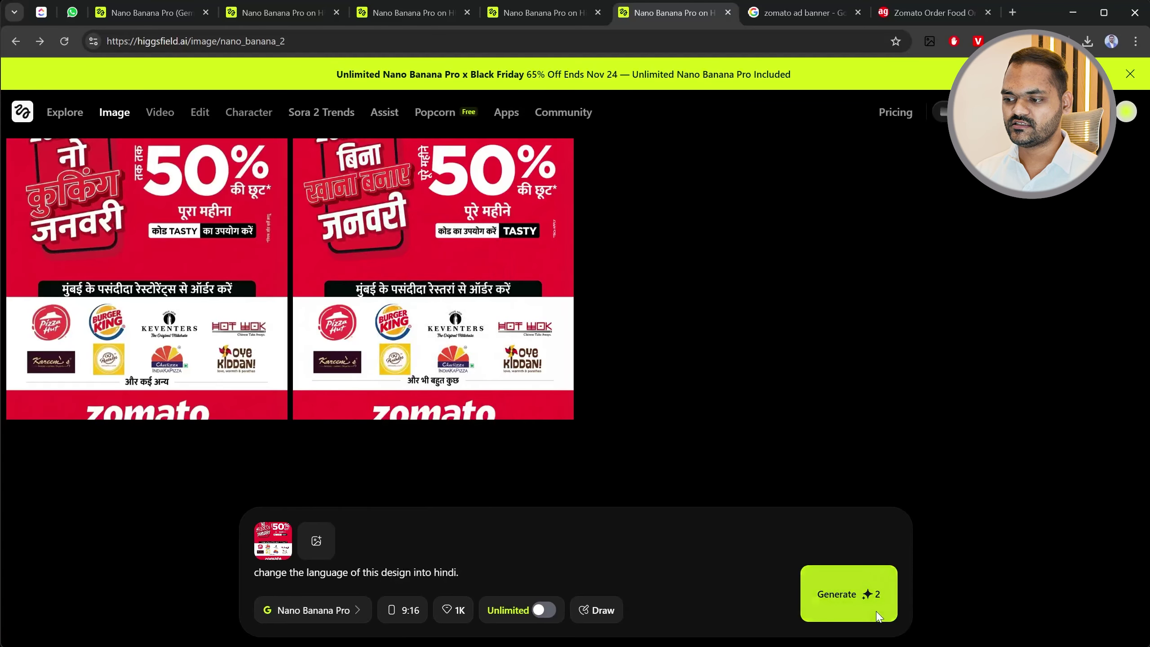
click(860, 604)
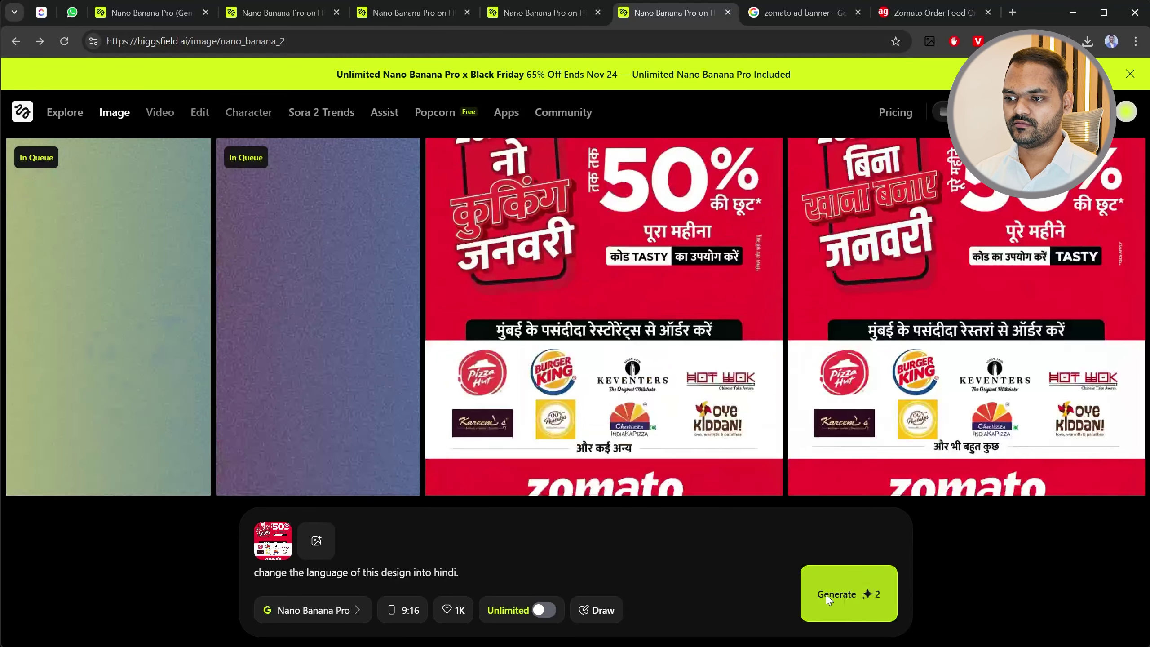
Delete the two earlier cropped Hindi ad images from the results.
click(761, 482)
click(659, 383)
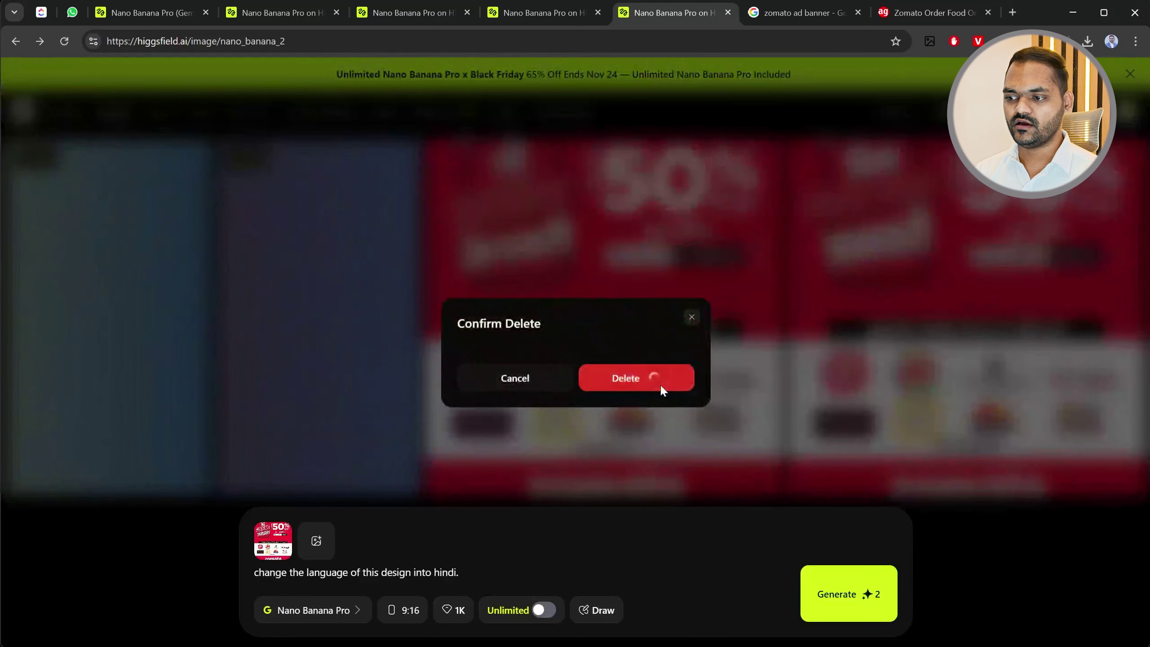
click(829, 490)
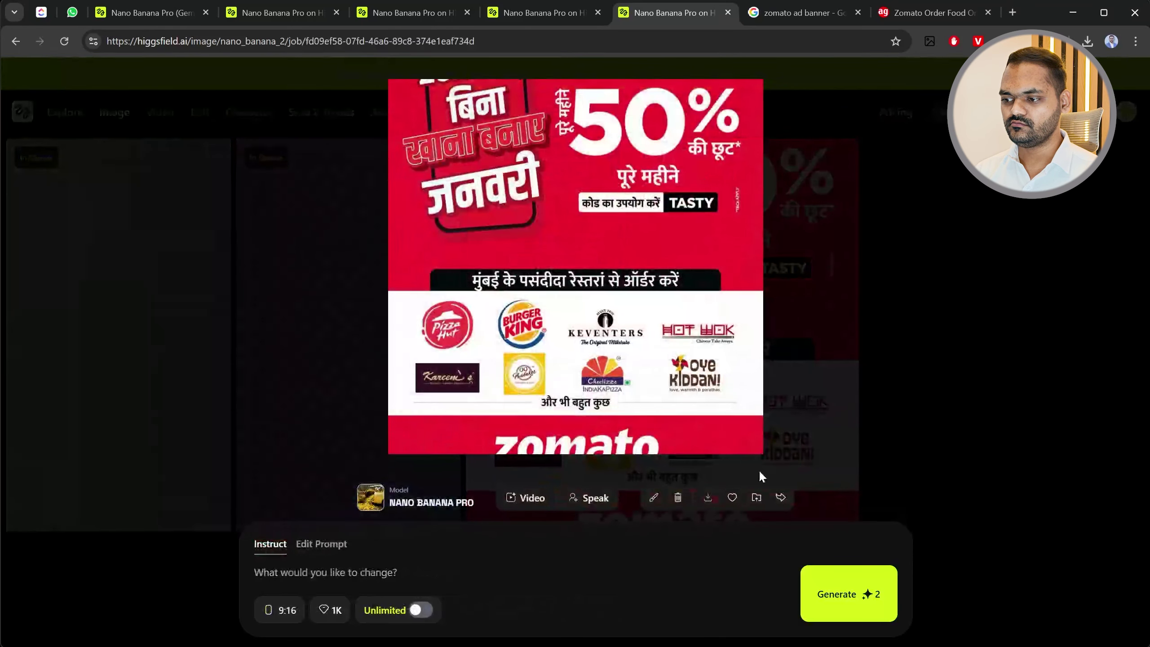
click(678, 497)
click(647, 380)
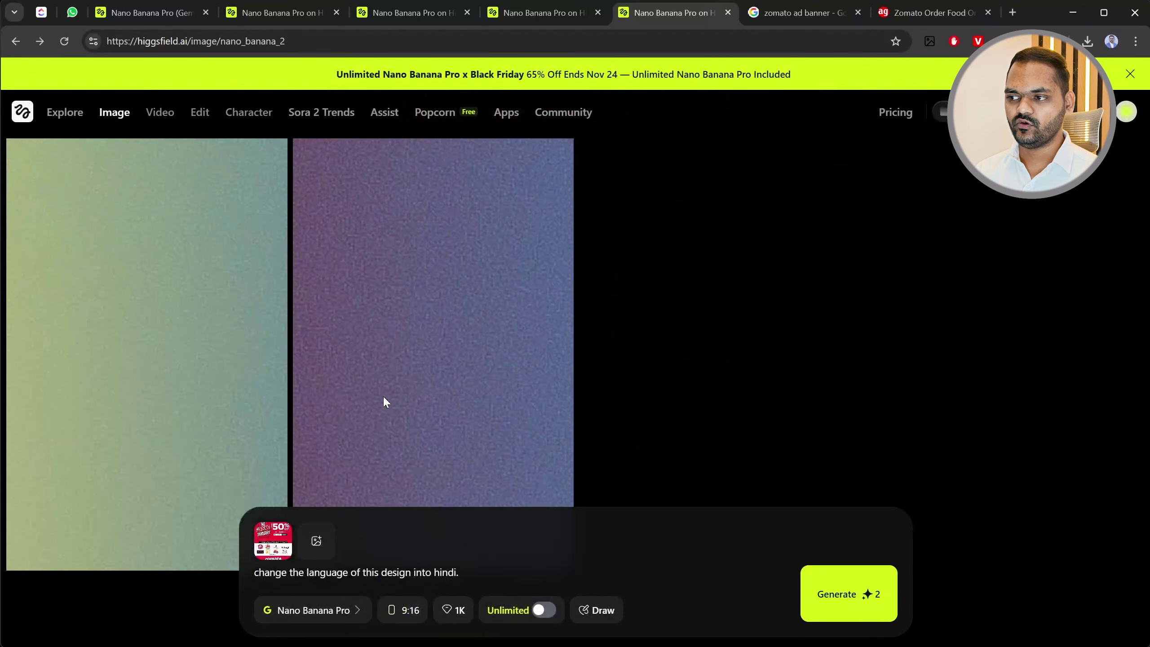
Check the original Zomato ad on its Advert Gallery page and in Google Images, and return to the Higgsfield results.
click(932, 12)
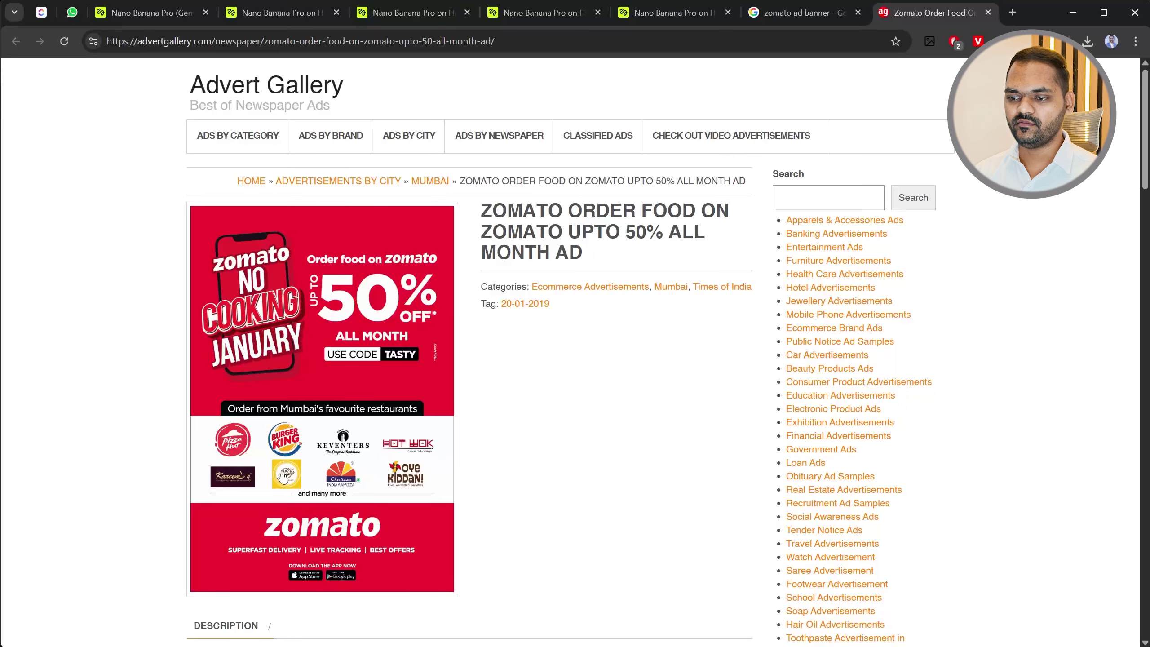
click(809, 13)
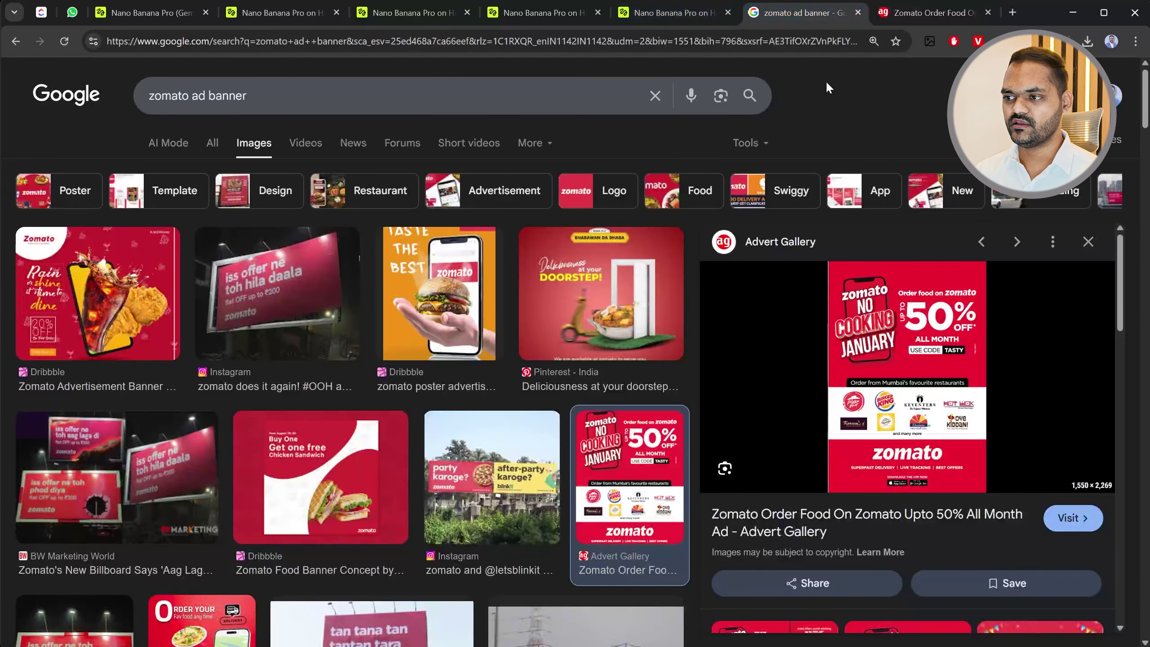
click(679, 12)
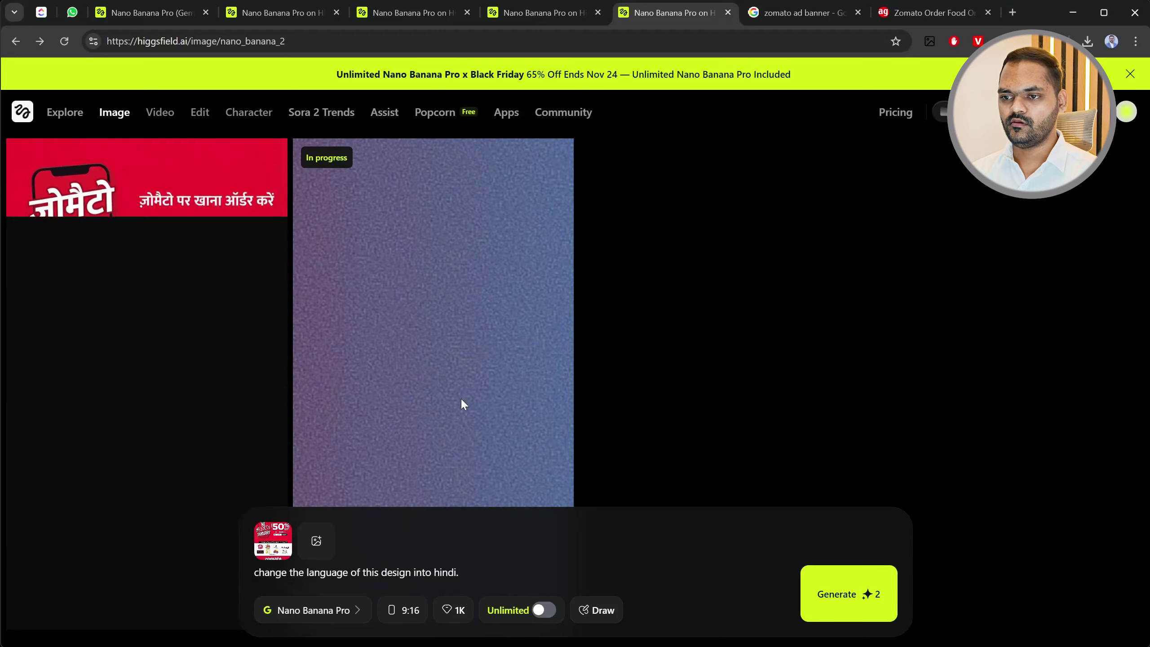
Open the first 9:16 Hindi ad, compare it with the original on Advert Gallery and enlarge it to full view.
click(149, 393)
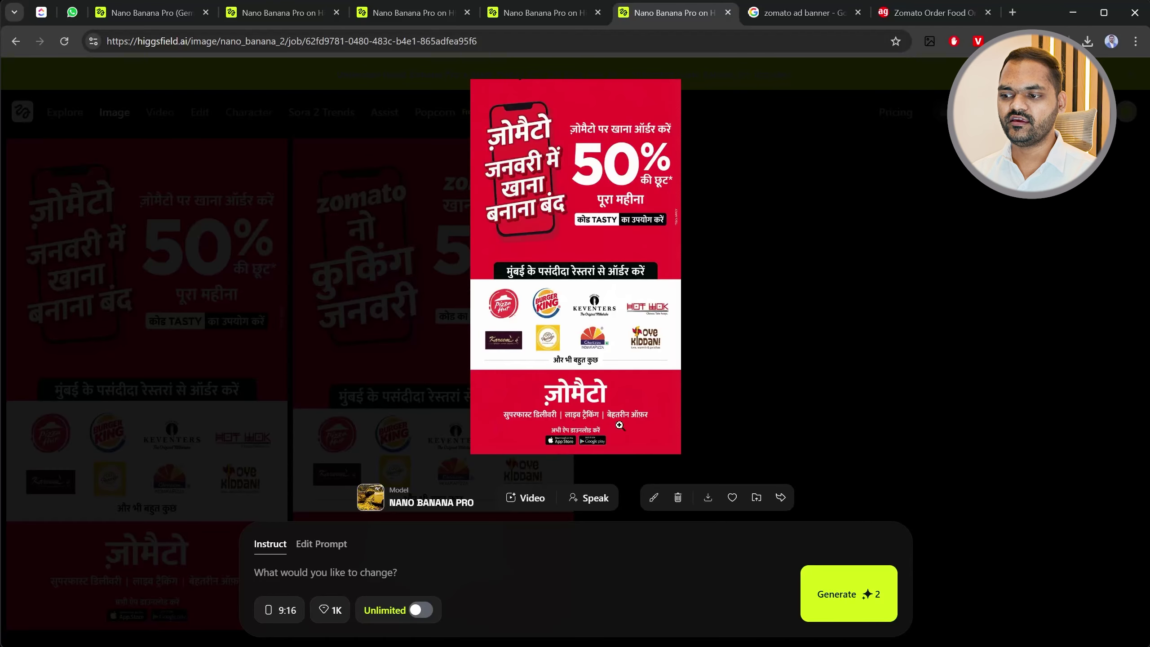
click(924, 14)
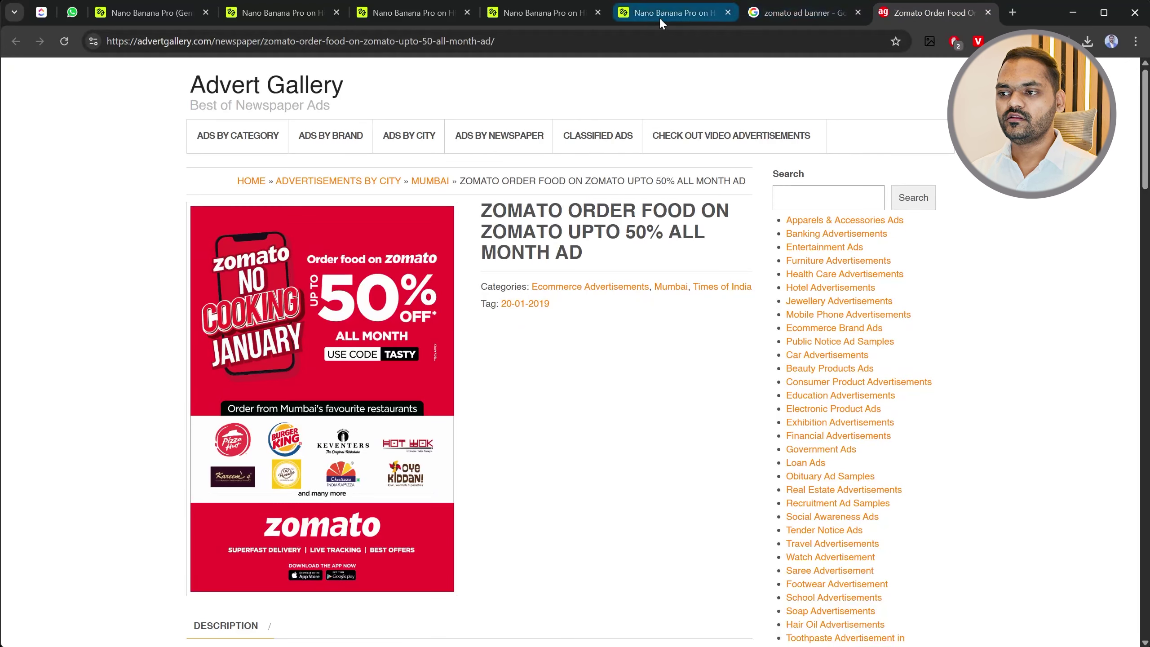
click(643, 13)
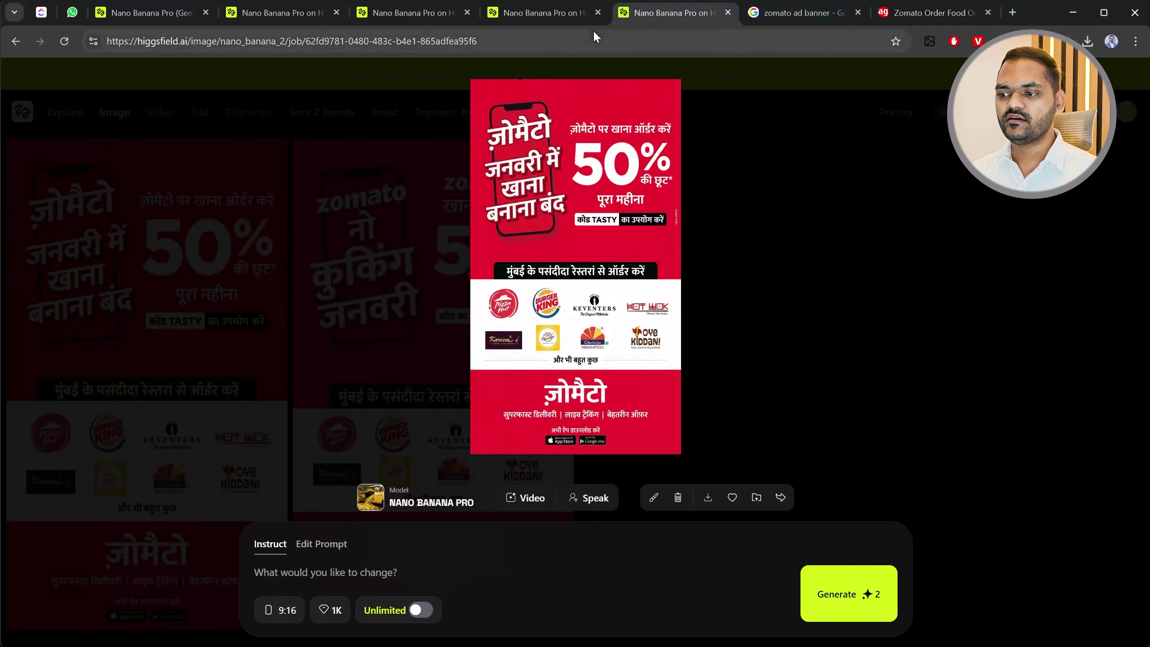
click(635, 127)
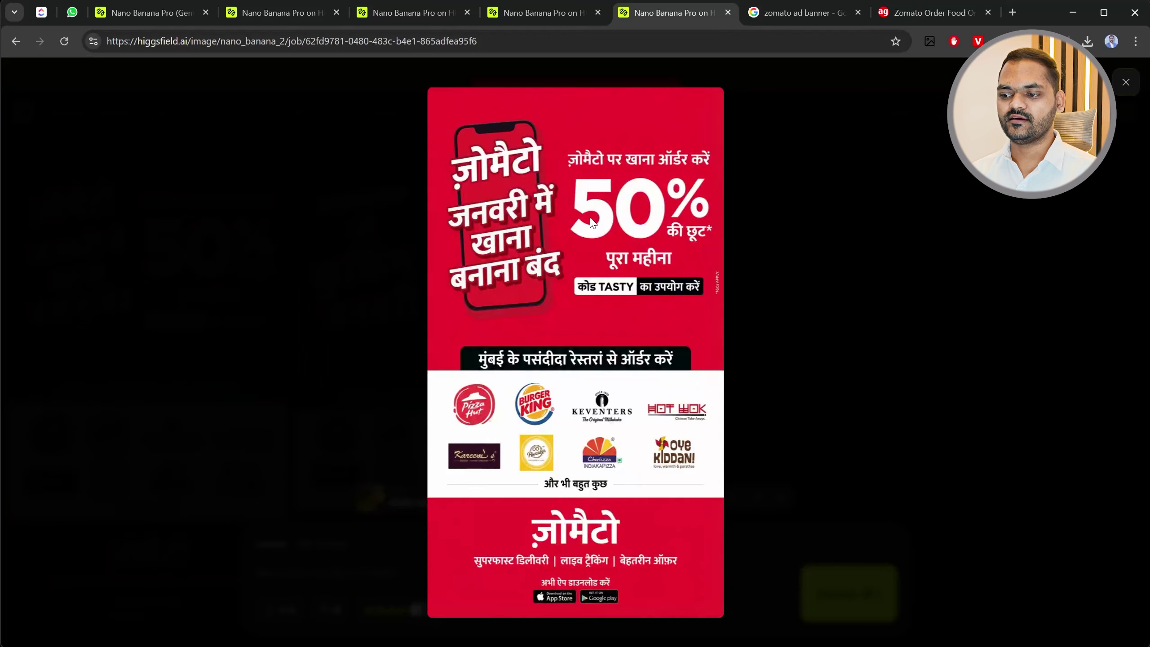